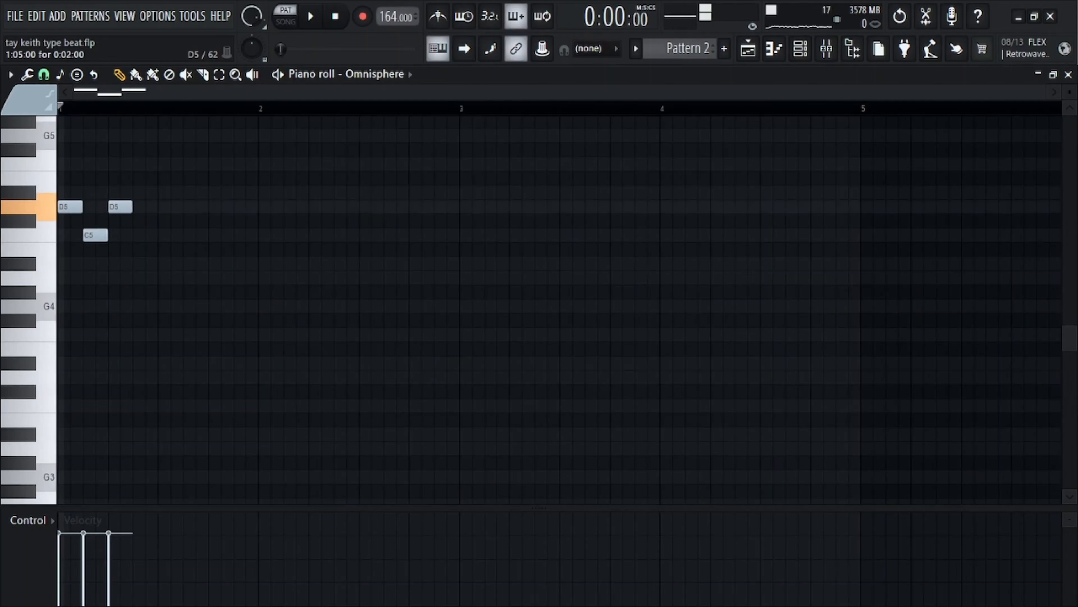
Build the Omnisphere melody, move its final A5 note to G5, and duplicate the phrase to fill eight bars
{"action": "left_click", "coordinate": [144, 234]}
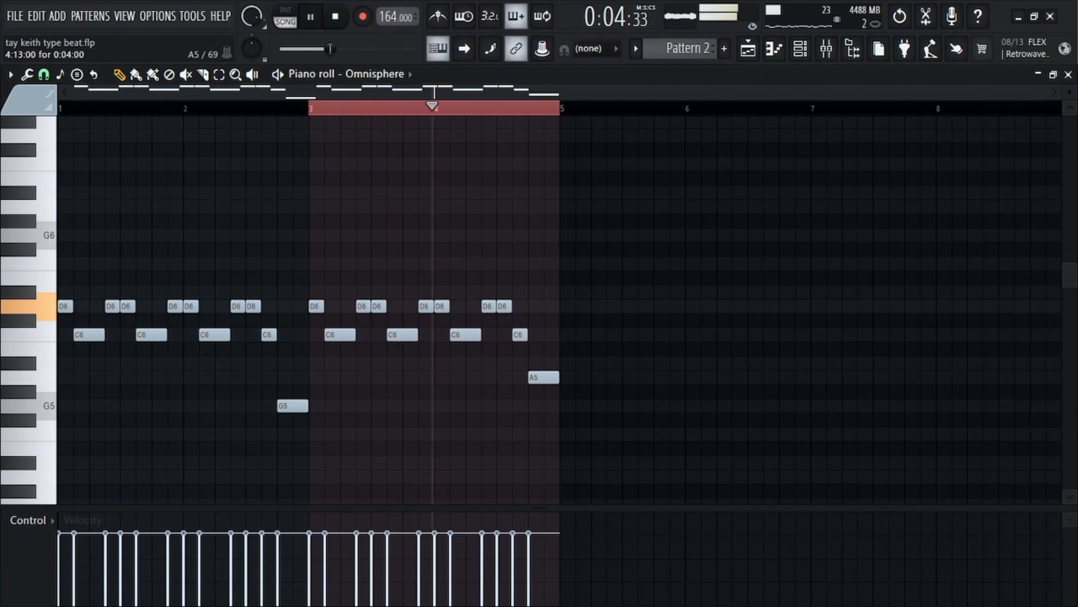
{"action": "left_click_drag", "start_coordinate": [539, 376], "coordinate": [539, 406]}
{"action": "key", "text": "ctrl+b"}
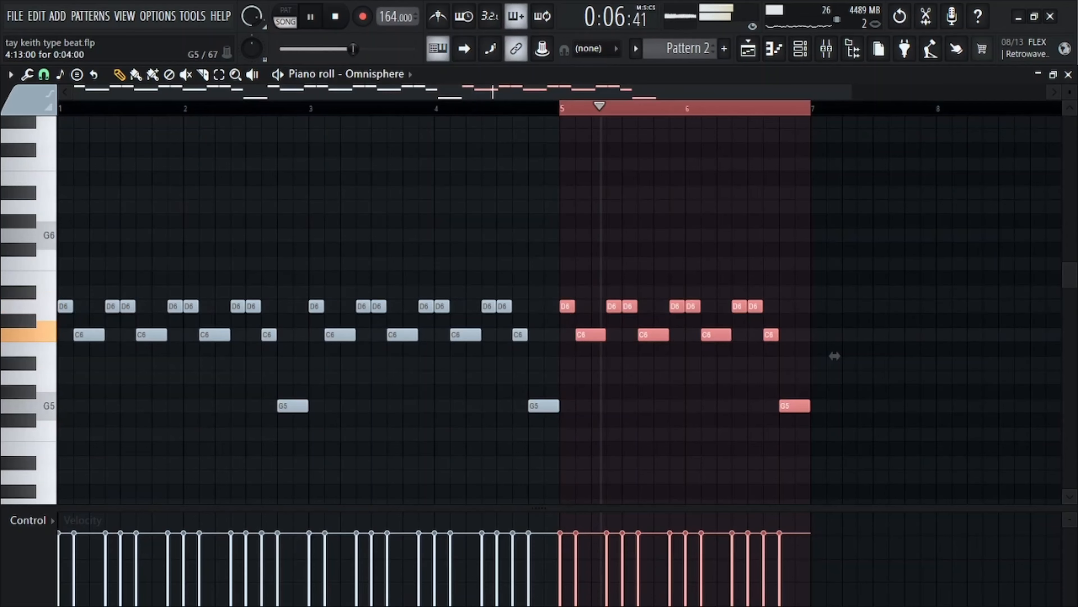
{"action": "key", "text": "Page_Down"}
{"action": "key", "text": "ctrl+b"}
{"action": "key", "text": "Page_Down"}
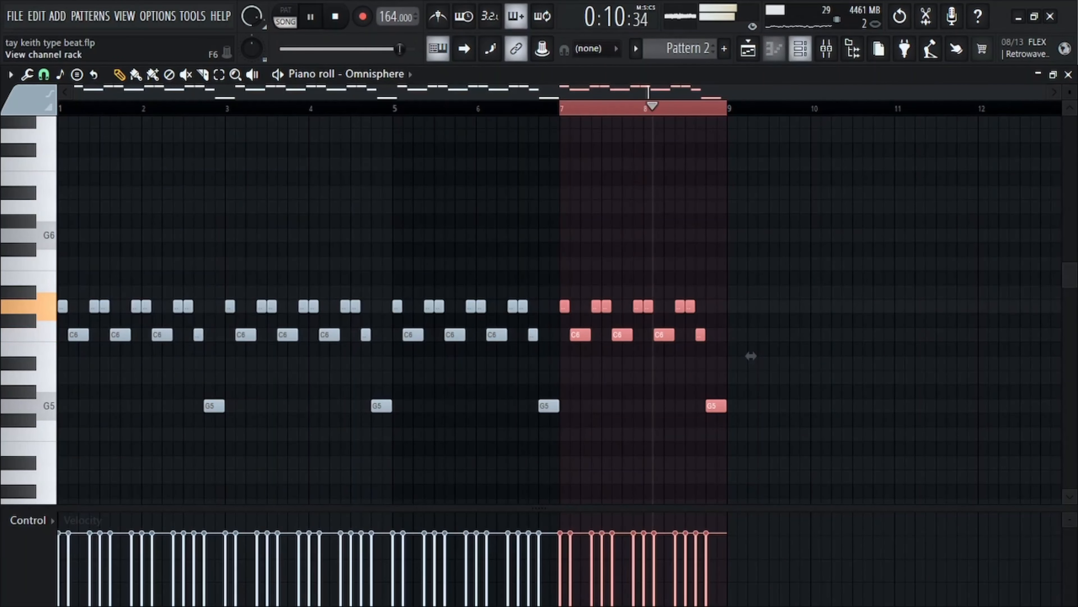
In Insert 2's Fruity parametric EQ 2, boost band 6 near 3342 Hz and set band 1's type to High pass
{"action": "left_click", "coordinate": [801, 49]}
{"action": "left_click_drag", "start_coordinate": [424, 404], "coordinate": [430, 370]}
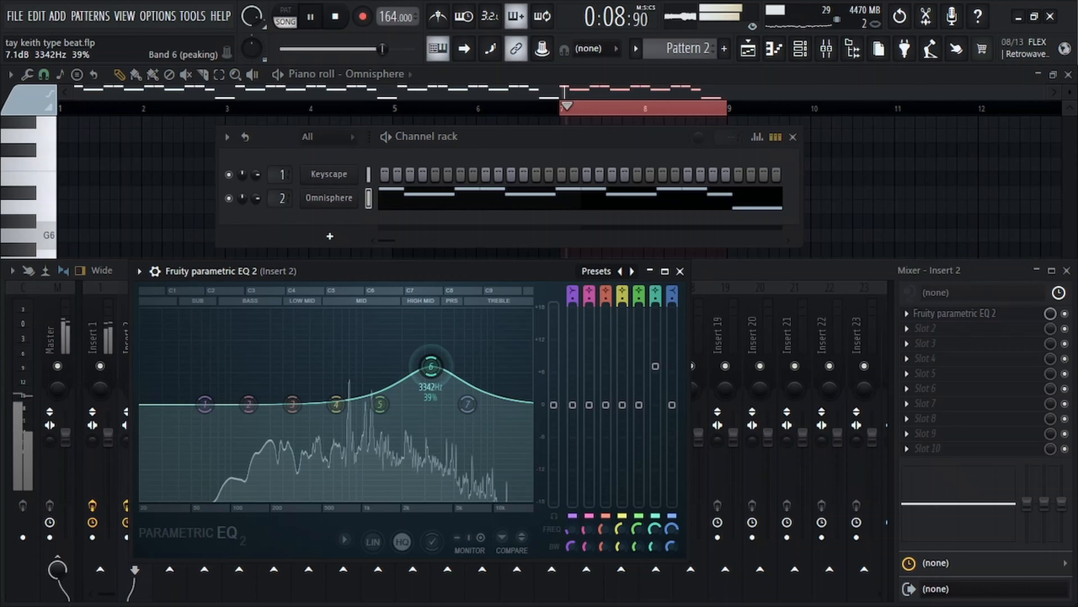
{"action": "scroll", "coordinate": [431, 370], "scroll_direction": "down", "scroll_amount": 2}
{"action": "scroll", "coordinate": [431, 370], "scroll_direction": "up", "scroll_amount": 2}
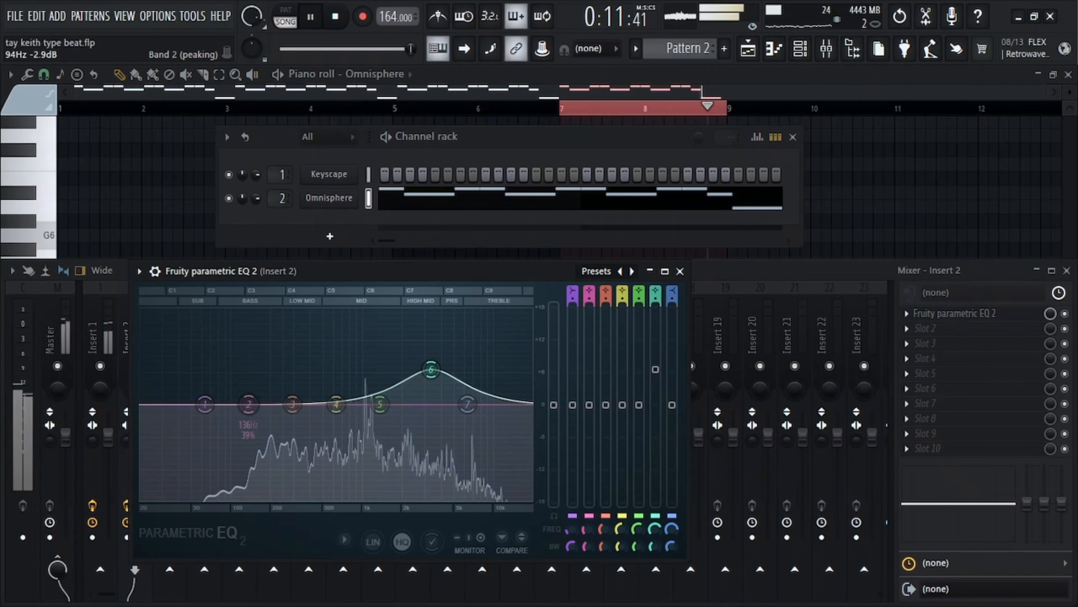
{"action": "right_click", "coordinate": [205, 403]}
{"action": "mouse_move", "coordinate": [229, 445]}
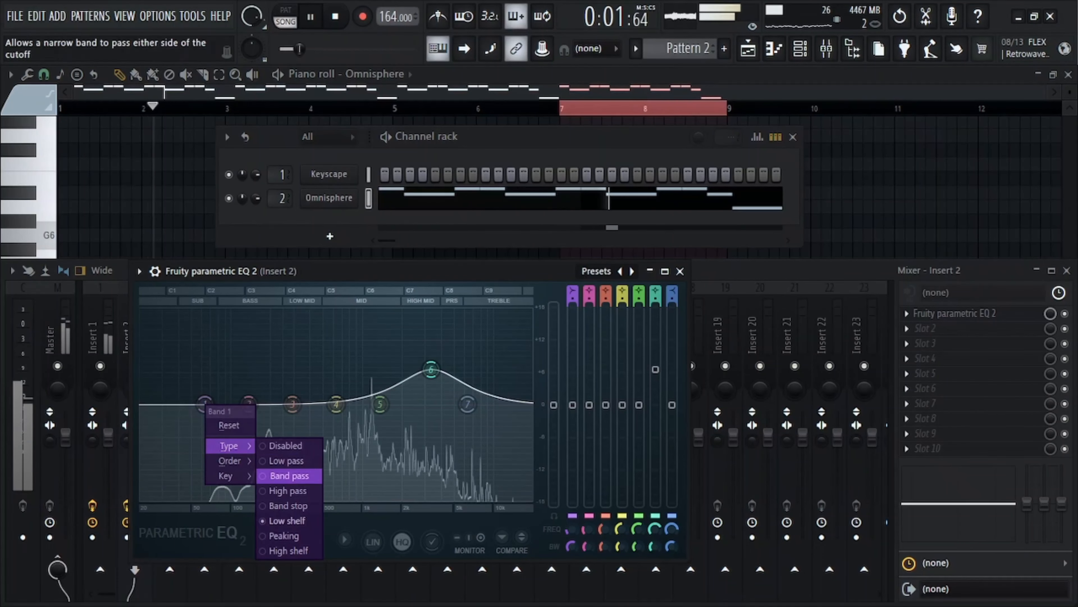
{"action": "left_click", "coordinate": [288, 491]}
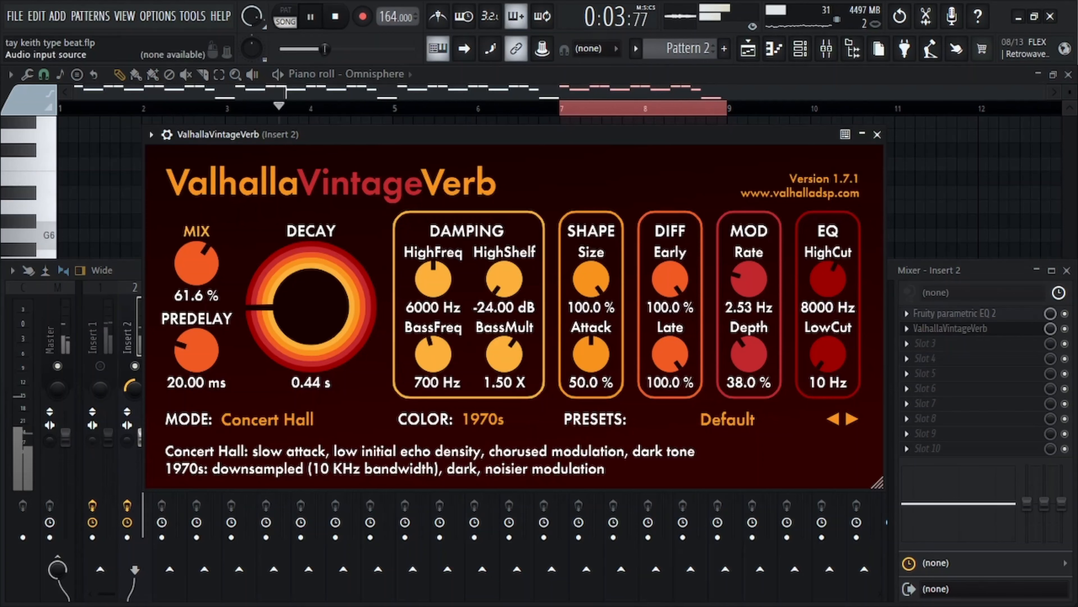
Compare Insert 2 with ValhallaVintageVerb bypassed and enabled, and delete that effect from its slot
{"action": "left_click", "coordinate": [1065, 328]}
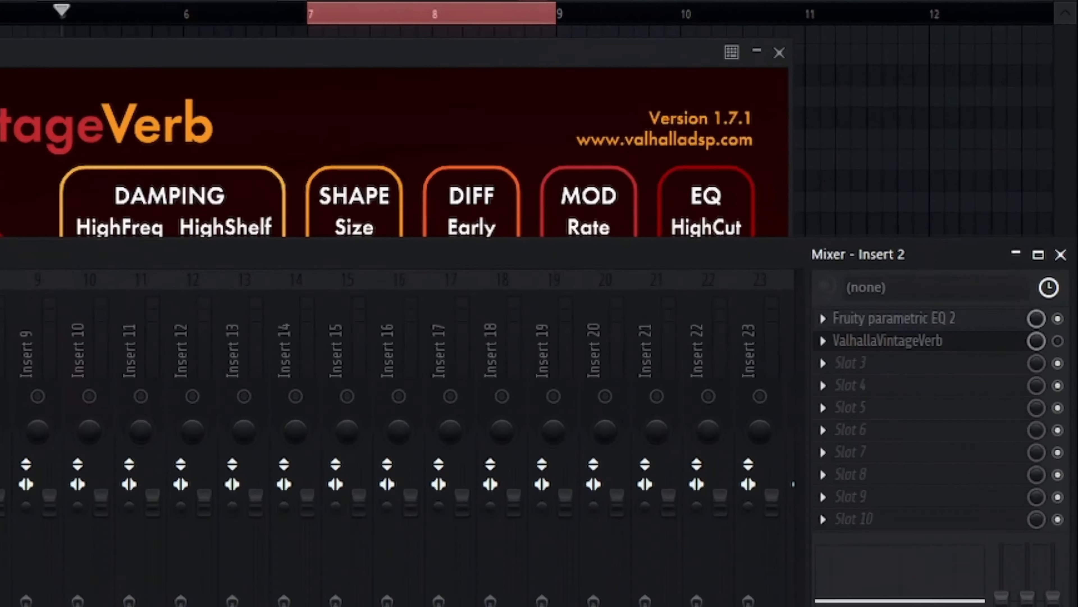
{"action": "left_click", "coordinate": [1065, 328]}
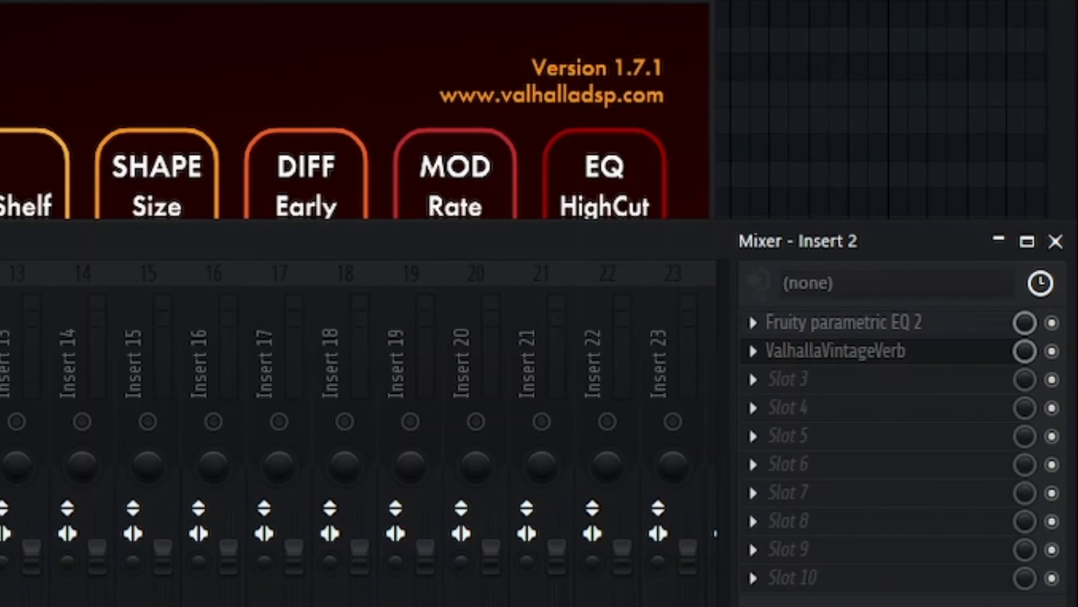
{"action": "left_click", "coordinate": [752, 351]}
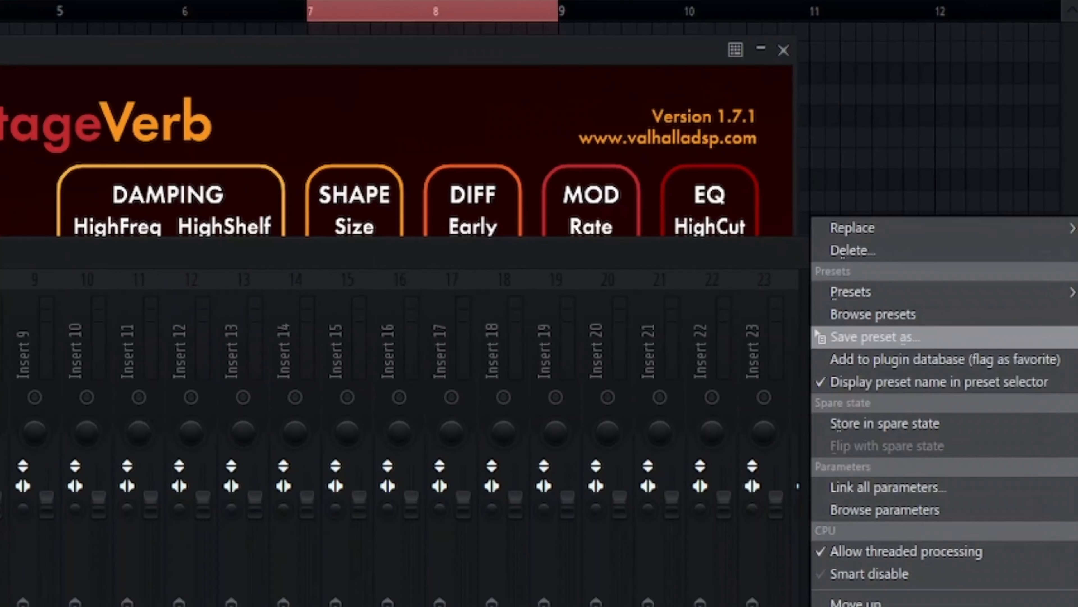
{"action": "left_click", "coordinate": [784, 233]}
{"action": "key", "text": "Return"}
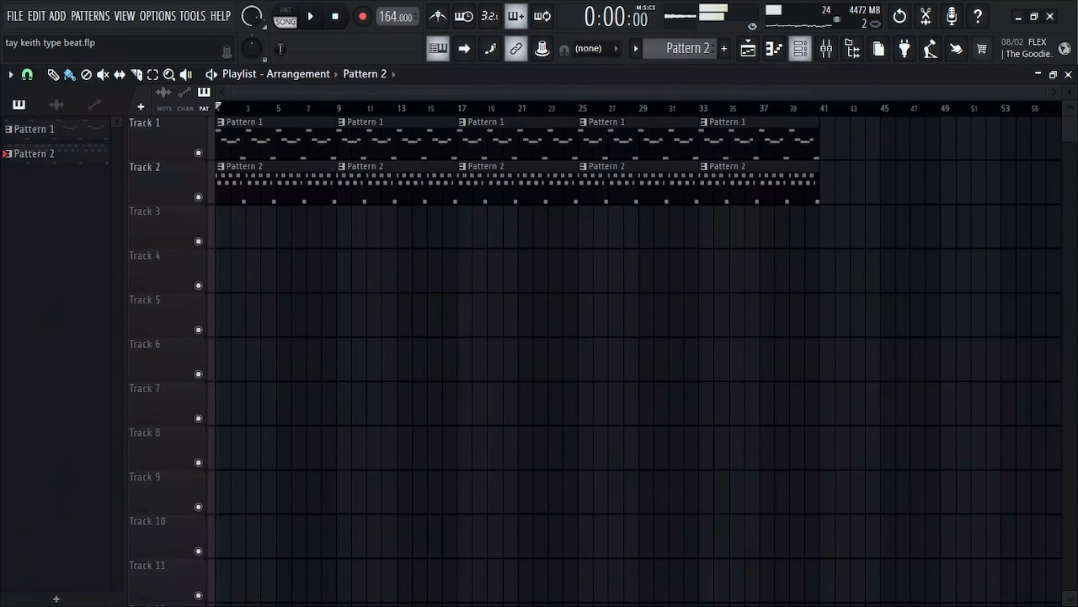
Add a reFX Nexus channel and start its Pattern 3 melody in bar 1 with G6 followed by A6
{"action": "left_click", "coordinate": [330, 237]}
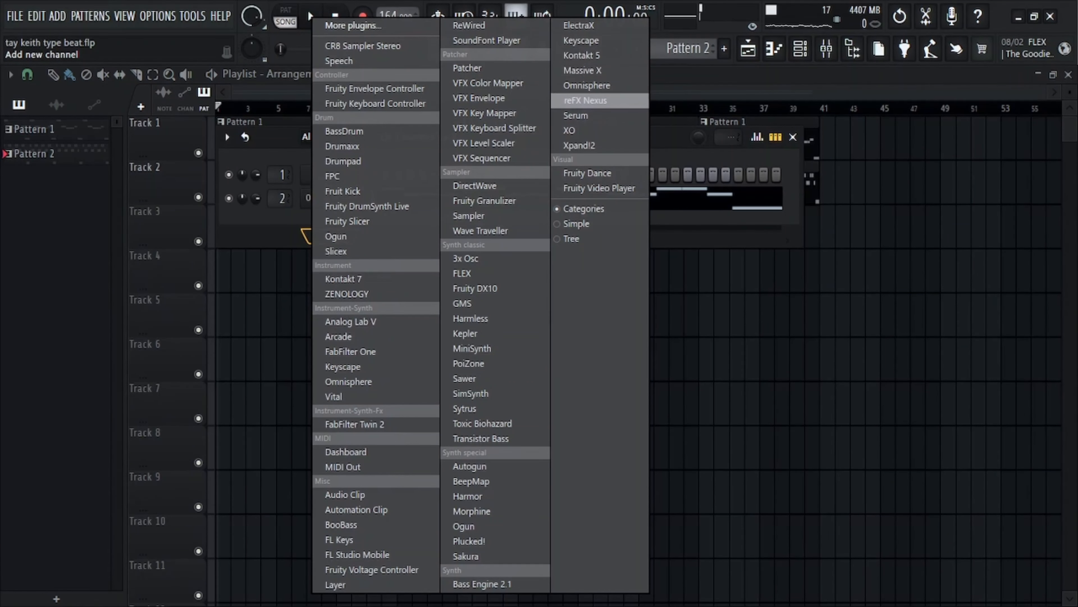
{"action": "left_click", "coordinate": [586, 100]}
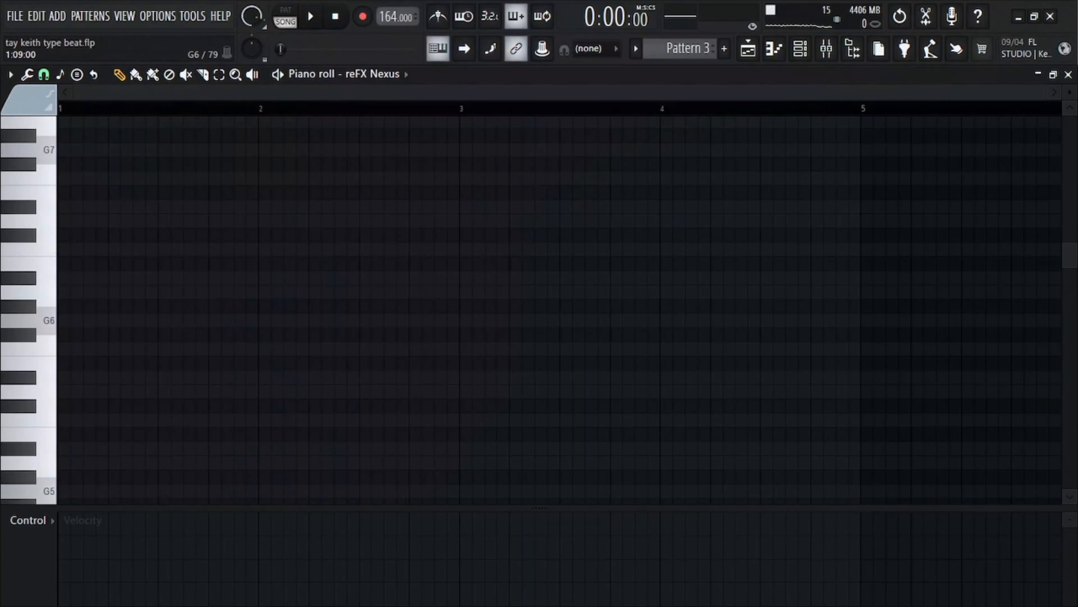
{"action": "key", "text": "space"}
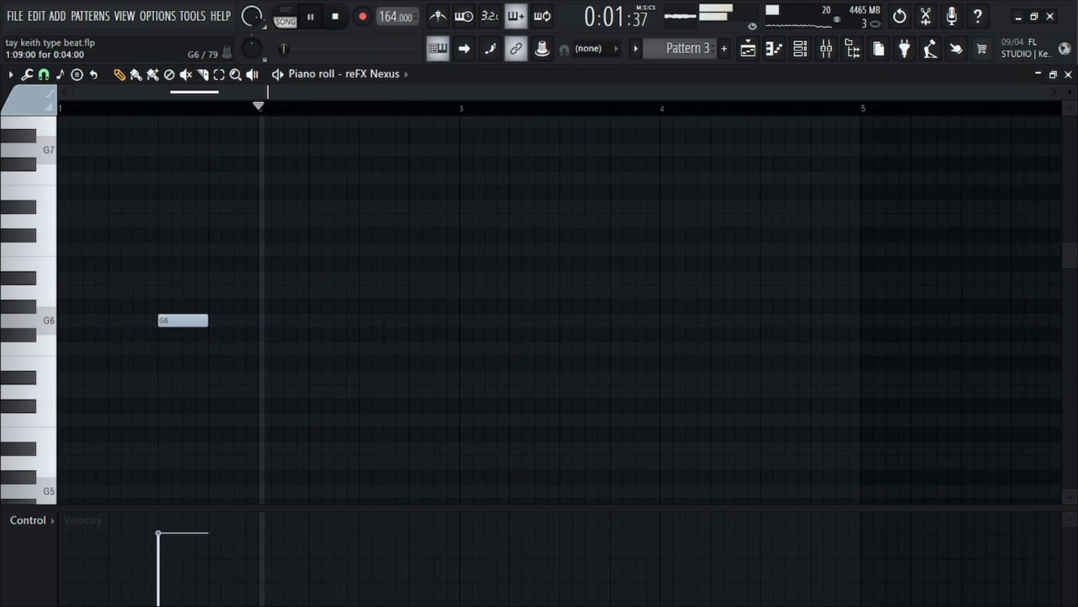
{"action": "key", "text": "space"}
{"action": "left_click", "coordinate": [215, 291]}
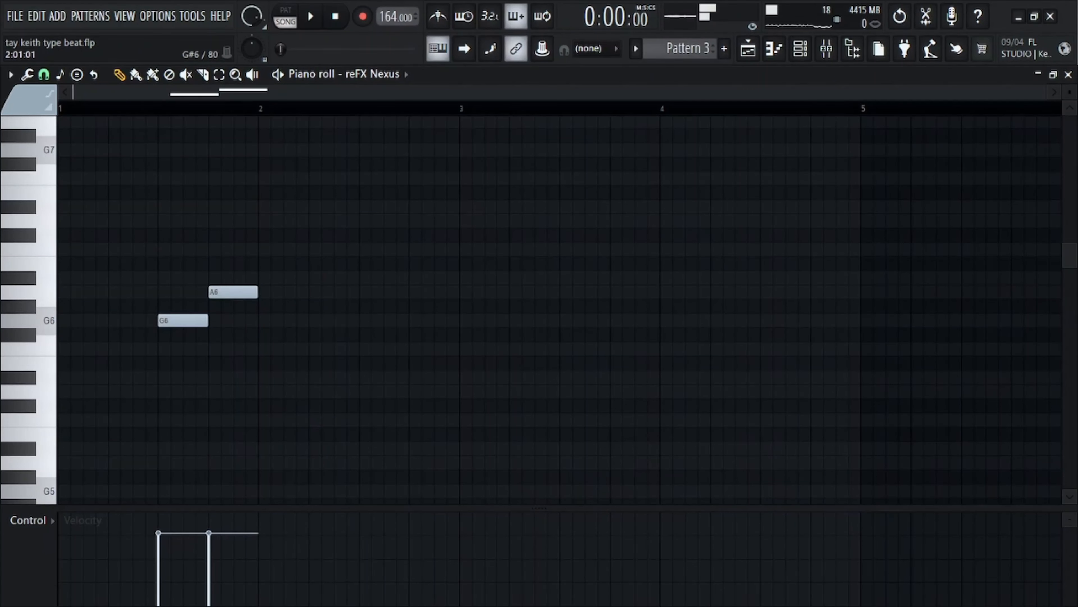
{"action": "key", "text": "space"}
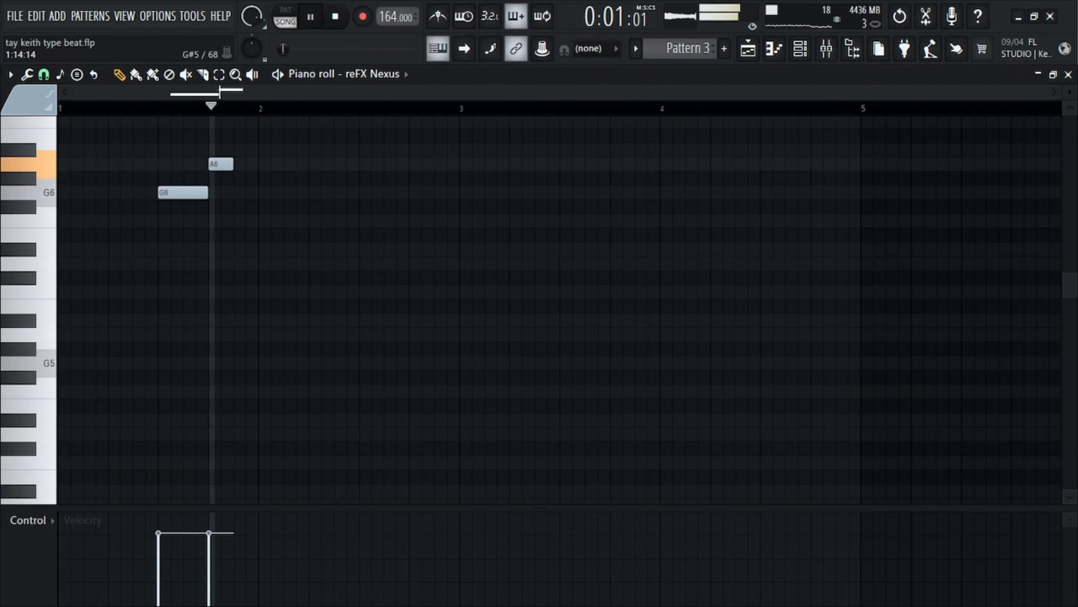
Add a third note at the start of bar 2 and audition different pitches for it, including D#7
{"action": "key", "text": "space"}
{"action": "left_click", "coordinate": [264, 220]}
{"action": "left_click_drag", "start_coordinate": [281, 221], "coordinate": [308, 220]}
{"action": "left_click_drag", "start_coordinate": [276, 221], "coordinate": [251, 234]}
{"action": "key", "text": "space"}
{"action": "key", "text": "space"}
{"action": "left_click_drag", "start_coordinate": [251, 234], "coordinate": [276, 207]}
{"action": "key", "text": "space"}
{"action": "key", "text": "space"}
{"action": "key", "text": "space"}
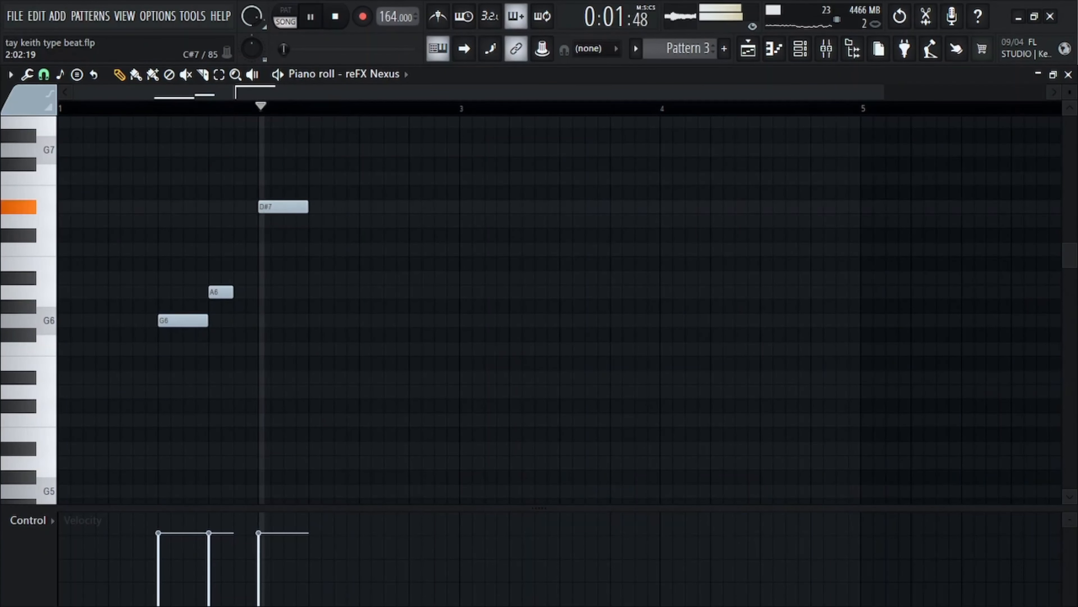
Lengthen the A6 note to reach bar 2, set the third note to A#6, and play the phrase back
{"action": "key", "text": "space"}
{"action": "left_click_drag", "start_coordinate": [232, 292], "coordinate": [250, 292]}
{"action": "key", "text": "space"}
{"action": "key", "text": "space"}
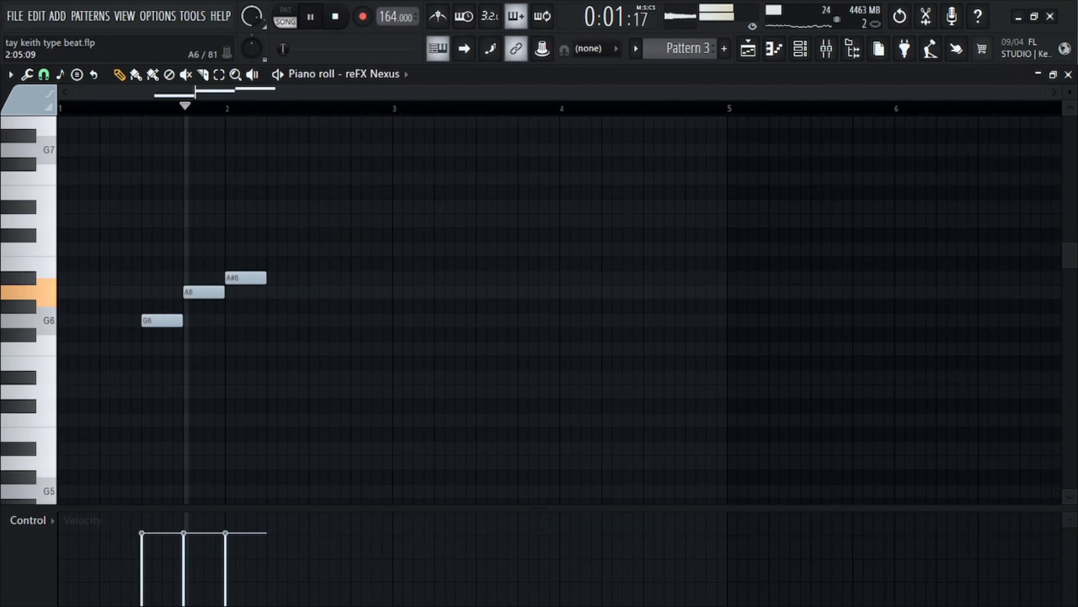
{"action": "key", "text": "space"}
Complete the phrase in bar 2 with a longer A6 followed by a G6 shortened to two steps
{"action": "scroll", "coordinate": [552, 297], "scroll_direction": "down", "scroll_amount": 3}
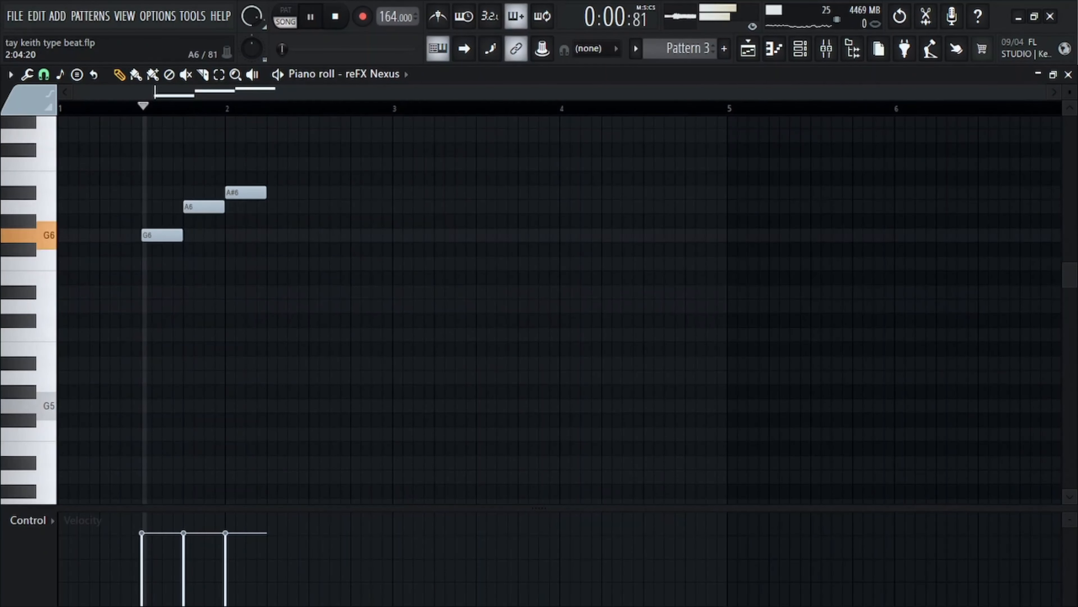
{"action": "left_click", "coordinate": [287, 206]}
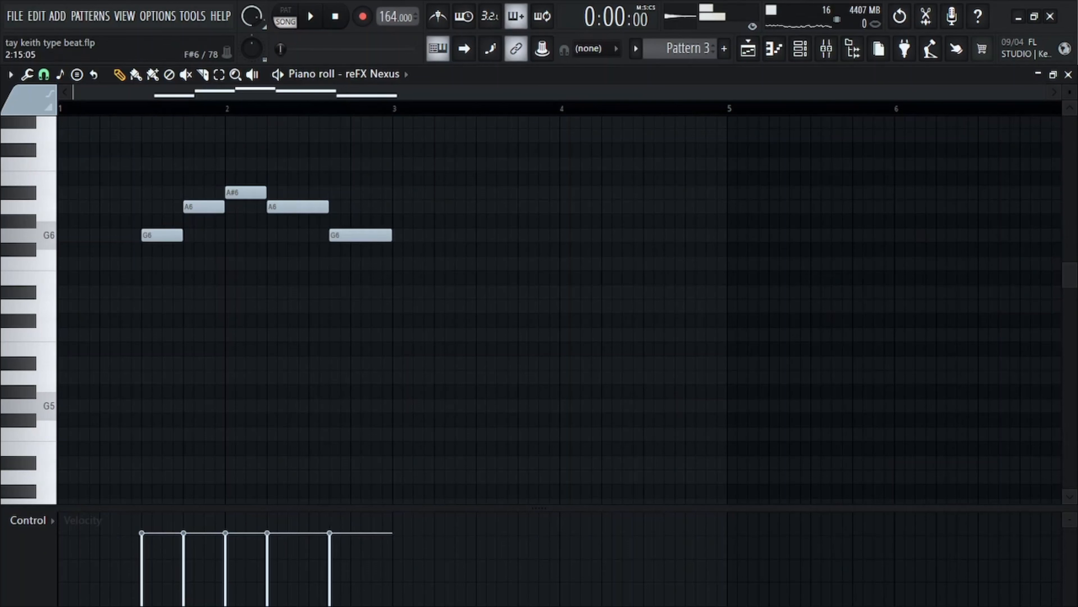
{"action": "key", "text": "space"}
{"action": "left_click_drag", "start_coordinate": [389, 235], "coordinate": [348, 234]}
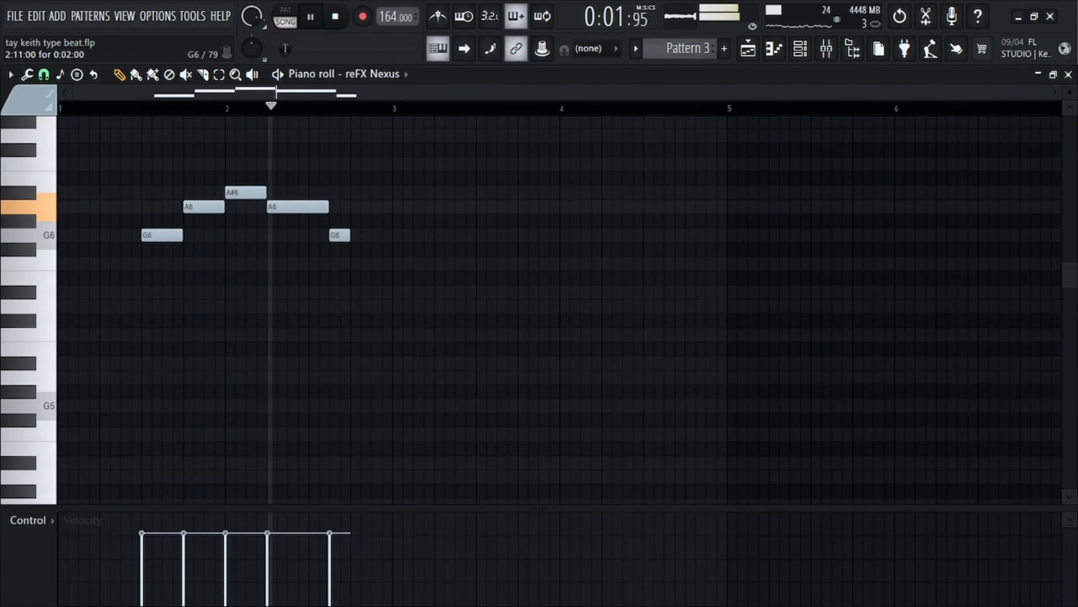
{"action": "key", "text": "space"}
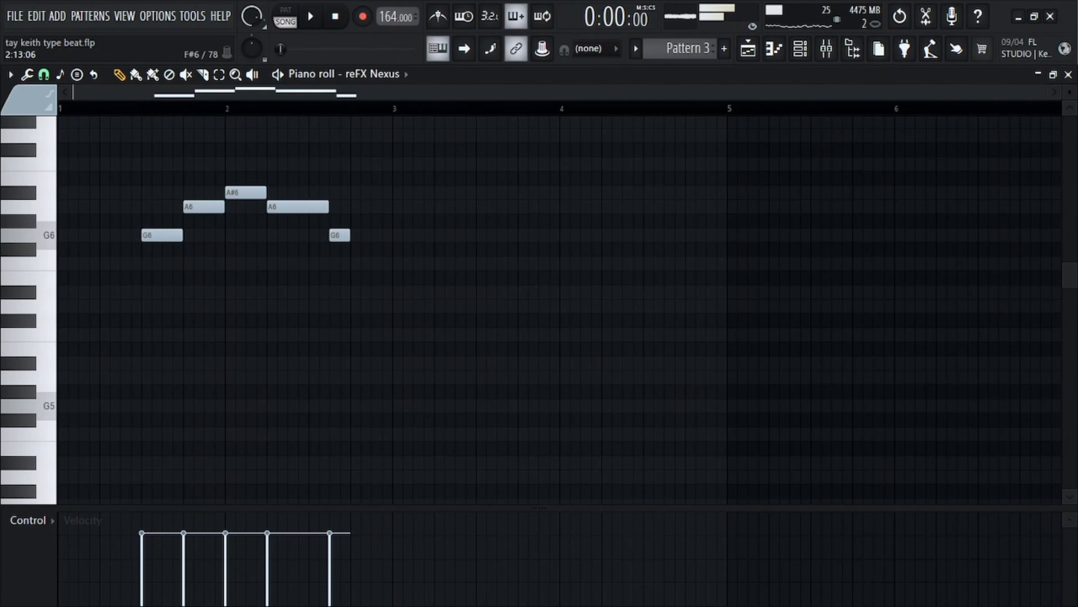
Duplicate the five-note reFX Nexus phrase into bars 3 and 4, deselect the copies, and play it back
{"action": "key", "text": "ctrl+a"}
{"action": "key", "text": "ctrl+b"}
{"action": "key", "text": "space"}
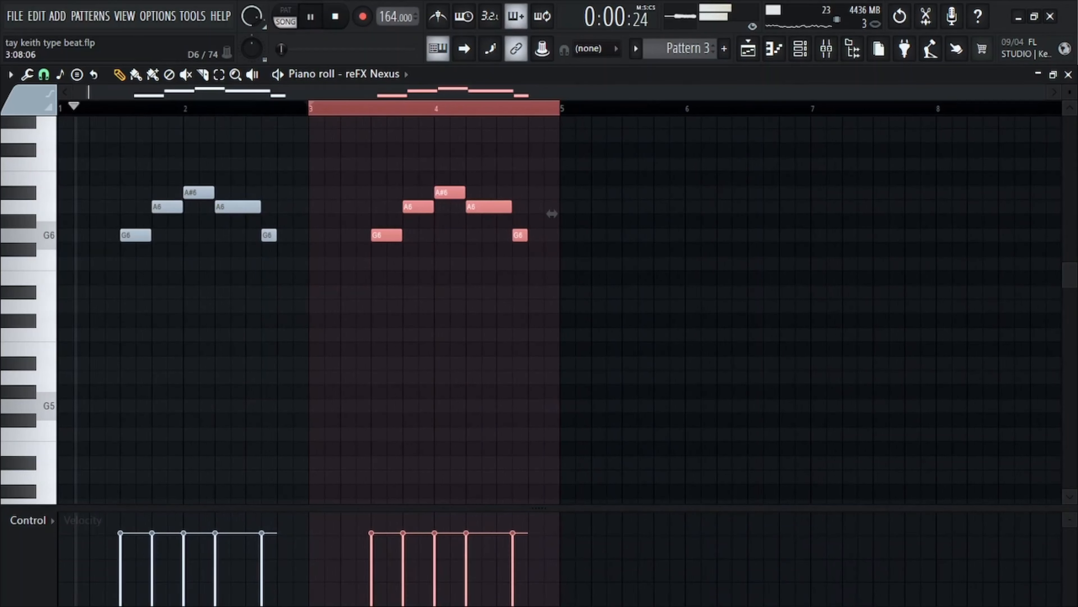
{"action": "key", "text": "ctrl+d"}
{"action": "scroll", "coordinate": [326, 249], "scroll_direction": "up", "scroll_amount": 3}
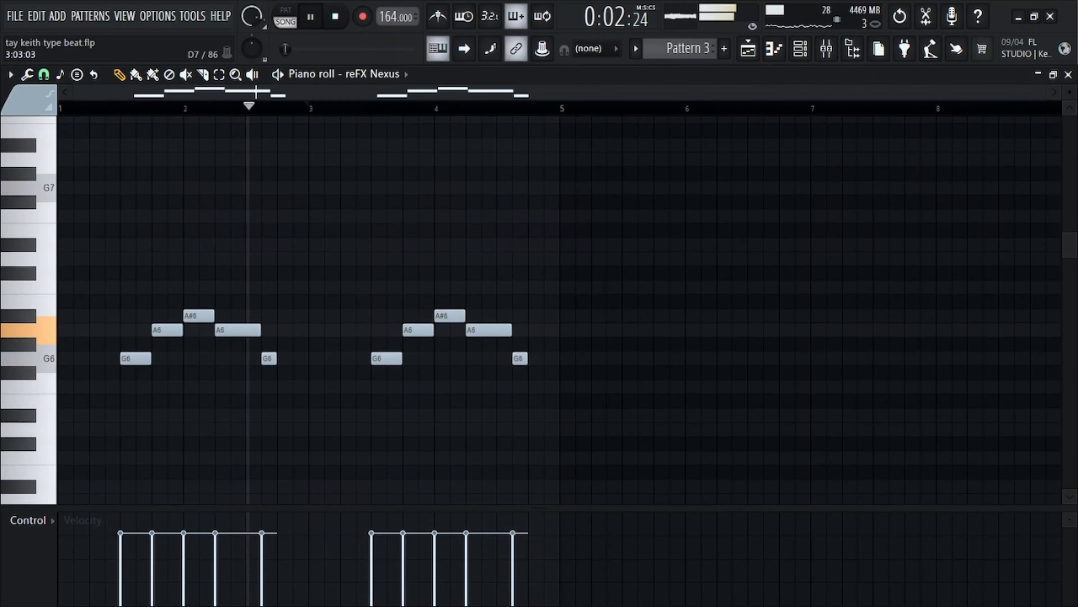
{"action": "scroll", "coordinate": [559, 310], "scroll_direction": "down", "scroll_amount": 2}
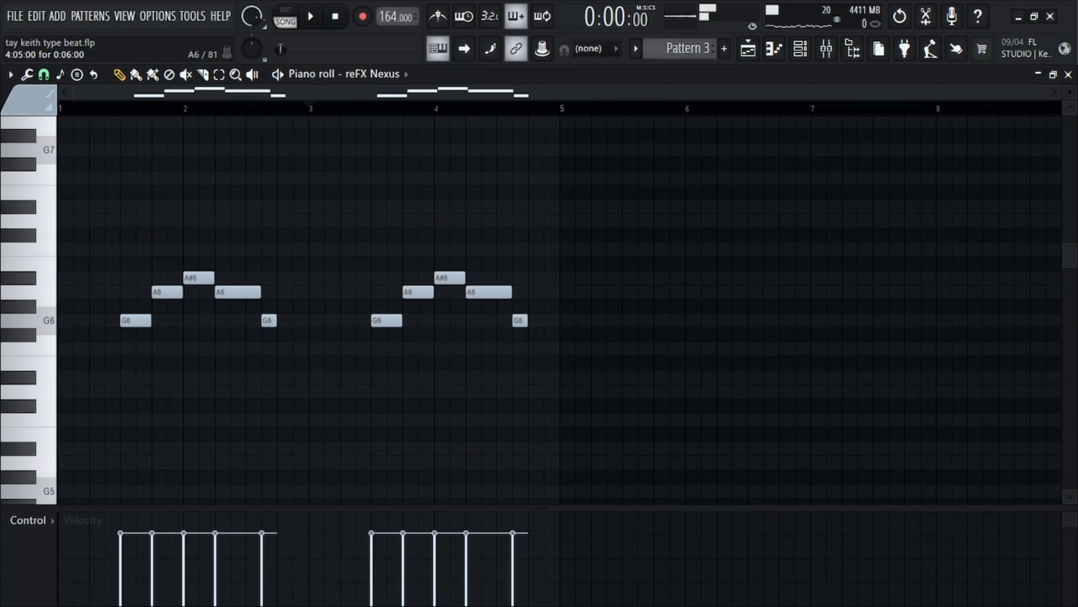
Transpose the reFX Nexus melody notes up three semitones
{"action": "key", "text": "shift+Up"}
{"action": "key", "text": "shift+Up"}
{"action": "key", "text": "shift+Up"}
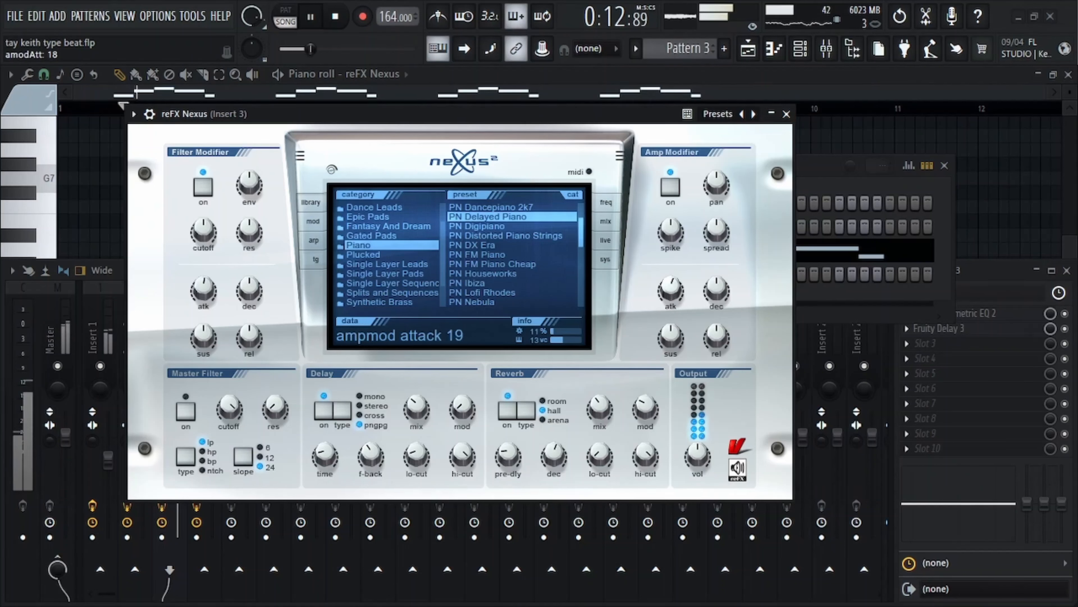
Close the reFX Nexus instrument window and lower the volume of mixer Insert 3
{"action": "left_click", "coordinate": [787, 114]}
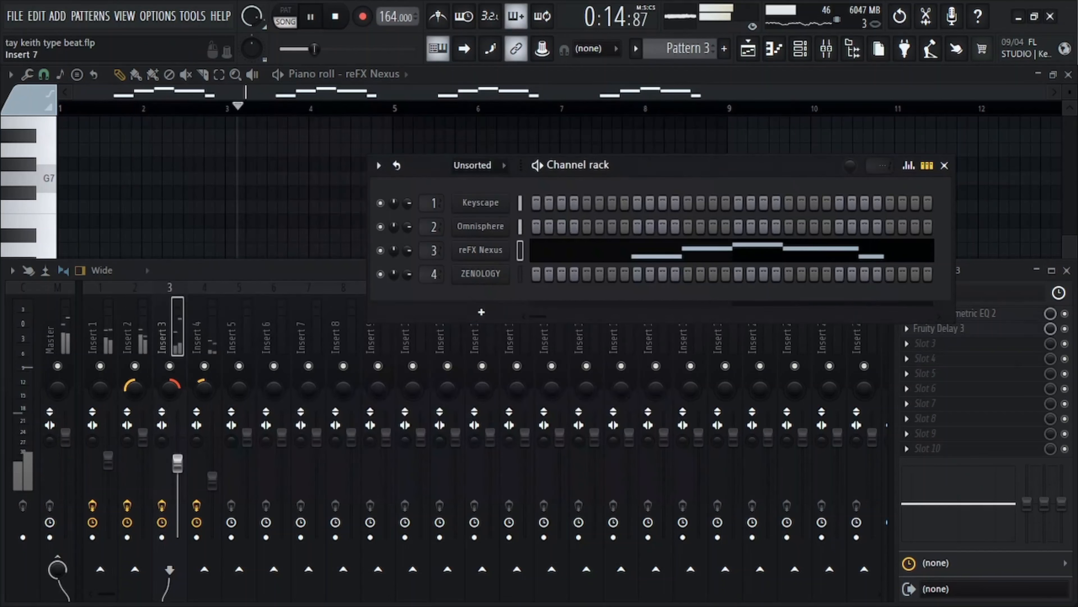
{"action": "left_click_drag", "start_coordinate": [178, 462], "coordinate": [178, 479]}
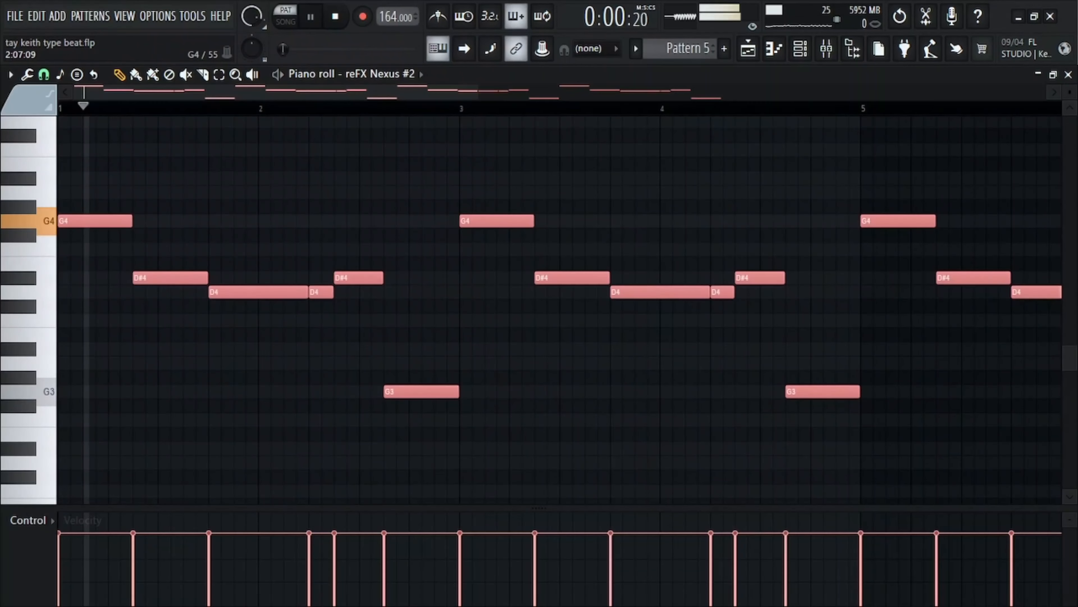
Try transposing the selected reFX Nexus #2 melody in Pattern 5 down one octave
{"action": "scroll", "coordinate": [776, 305], "scroll_direction": "down", "scroll_amount": 3}
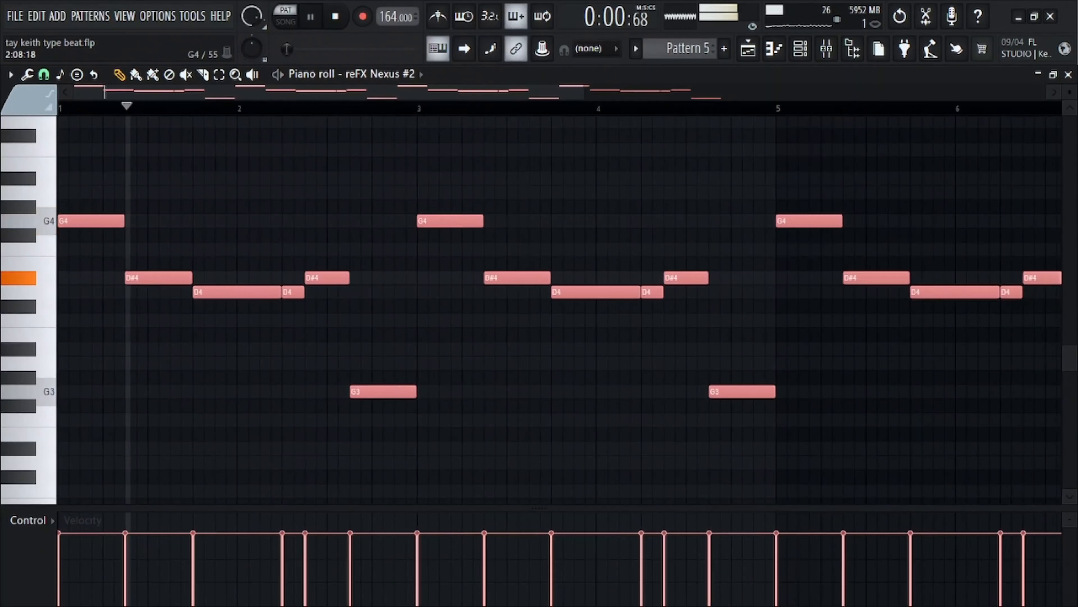
{"action": "key", "text": "ctrl+Down"}
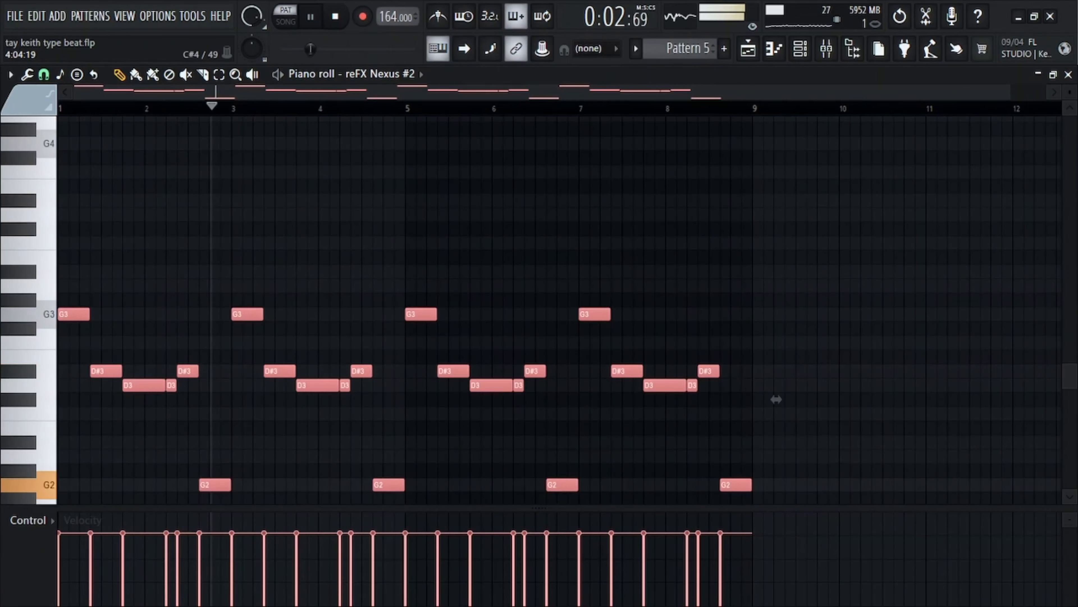
{"action": "key", "text": "ctrl+z"}
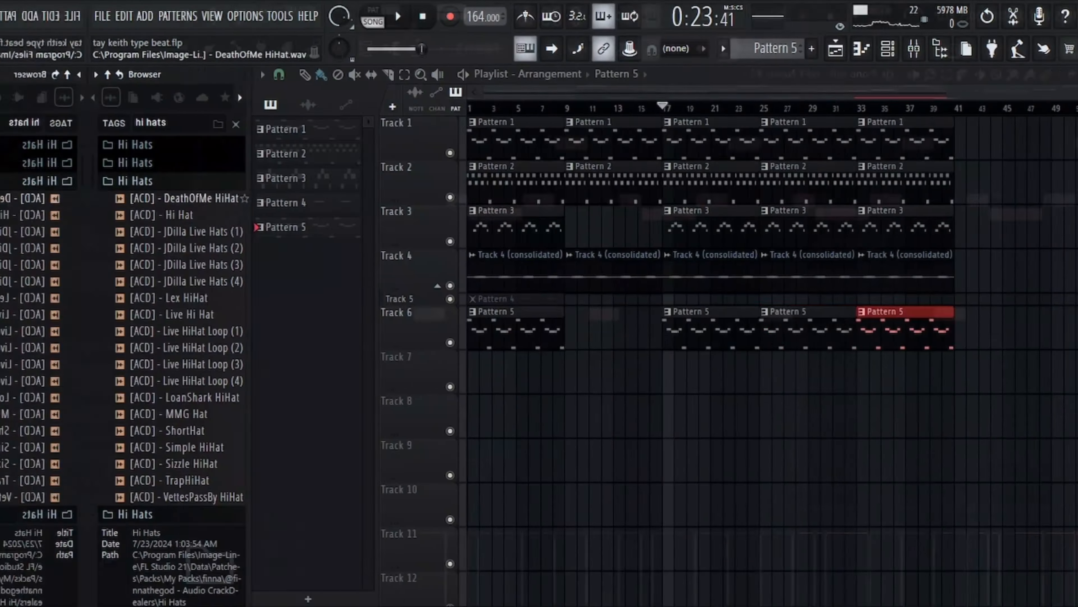
Audition the [ACD] samples in the Hi Hats folder to find a suitable hi-hat
{"action": "key", "text": "Down"}
{"action": "key", "text": "Down"}
{"action": "key", "text": "Down"}
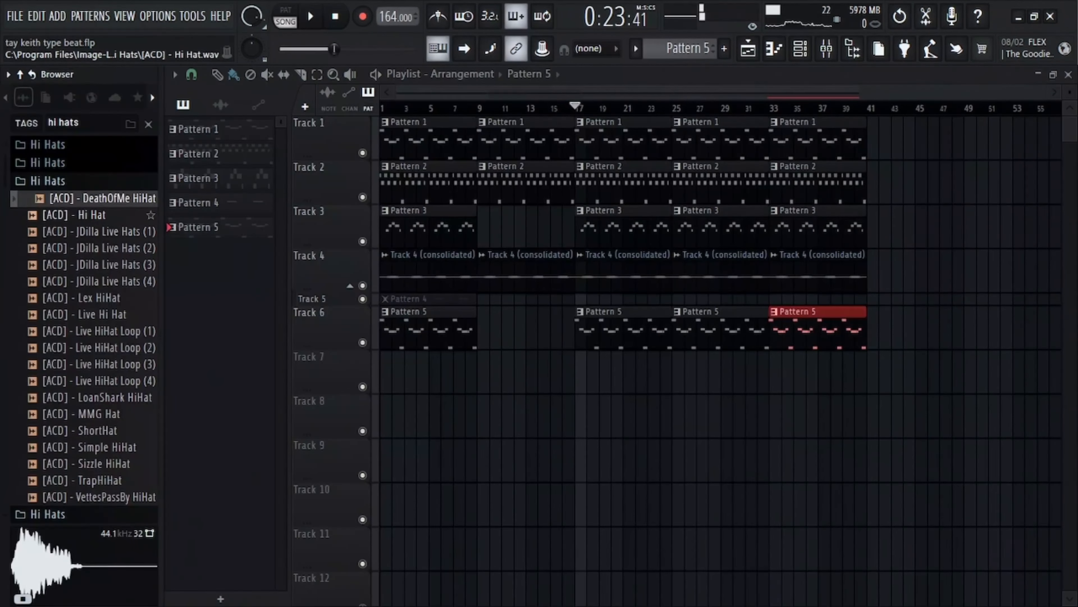
{"action": "key", "text": "Up"}
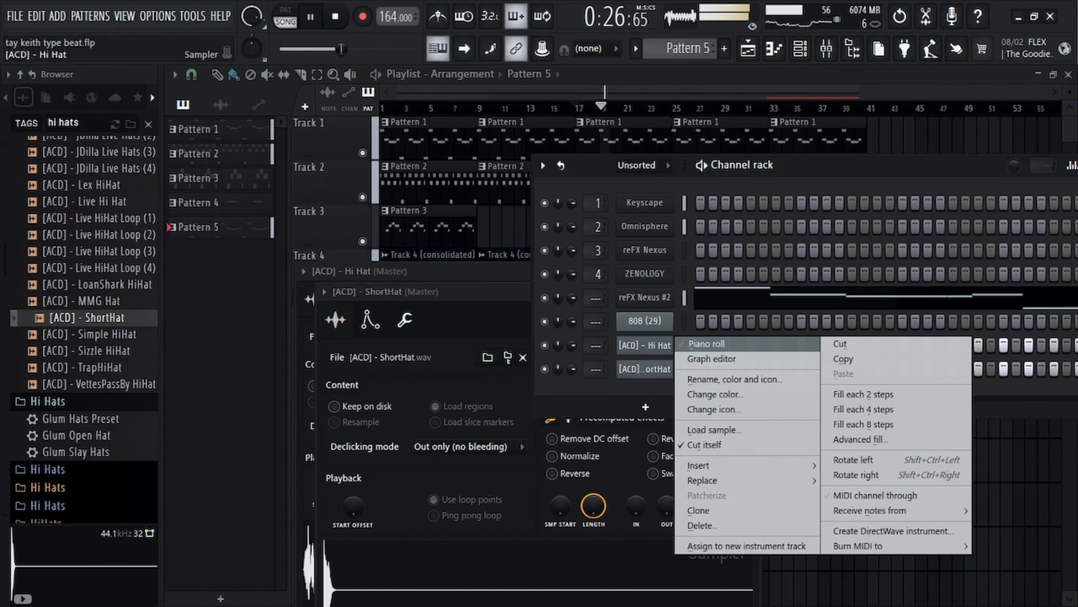
Inspect the [ACD] - Hi Hat channel's notes in the piano roll and close it again
{"action": "left_click", "coordinate": [709, 342]}
{"action": "scroll", "coordinate": [534, 299], "scroll_direction": "down", "scroll_amount": 4}
{"action": "scroll", "coordinate": [534, 299], "scroll_direction": "down", "scroll_amount": 8}
{"action": "scroll", "coordinate": [534, 299], "scroll_direction": "up", "scroll_amount": 10}
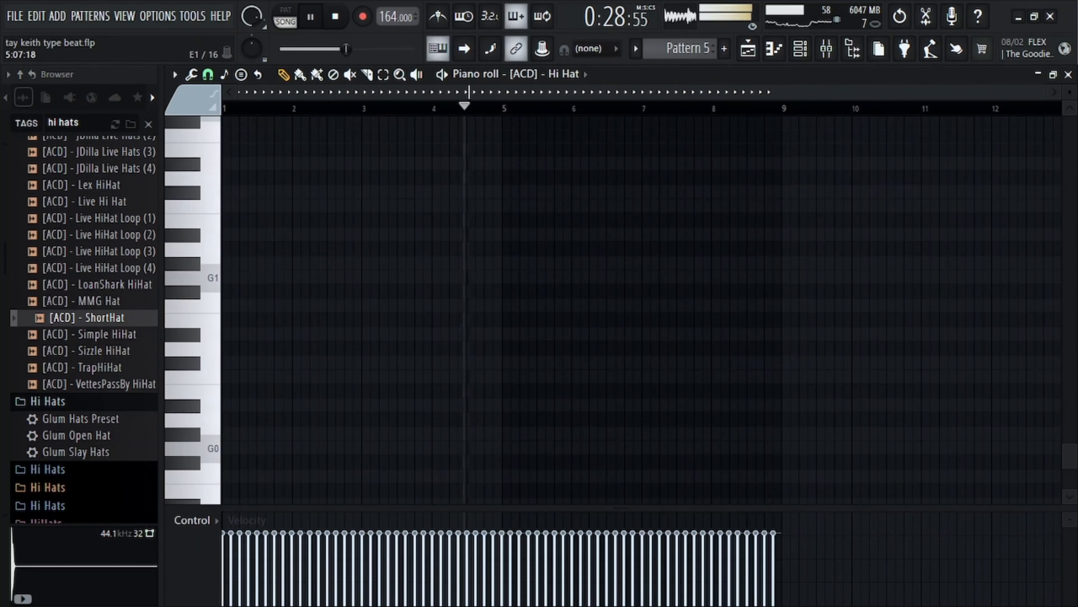
{"action": "left_click", "coordinate": [1068, 74]}
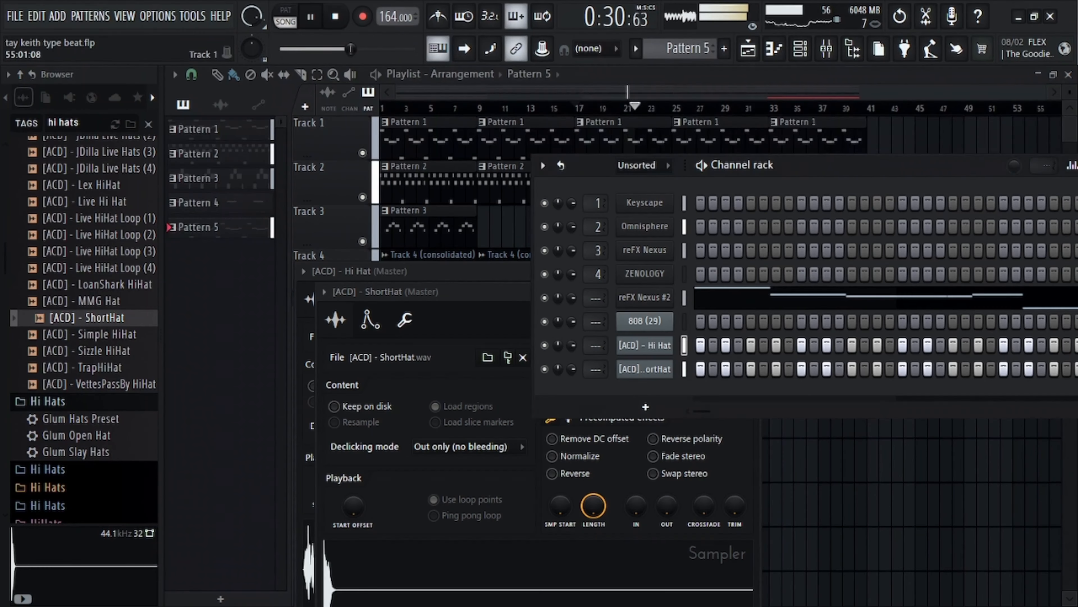
Add an 808 Mafia Snare hit on step 25 in Pattern 7 and duplicate the two-bar snare notes to fill eight bars
{"action": "left_click_drag", "start_coordinate": [891, 165], "coordinate": [825, 169]}
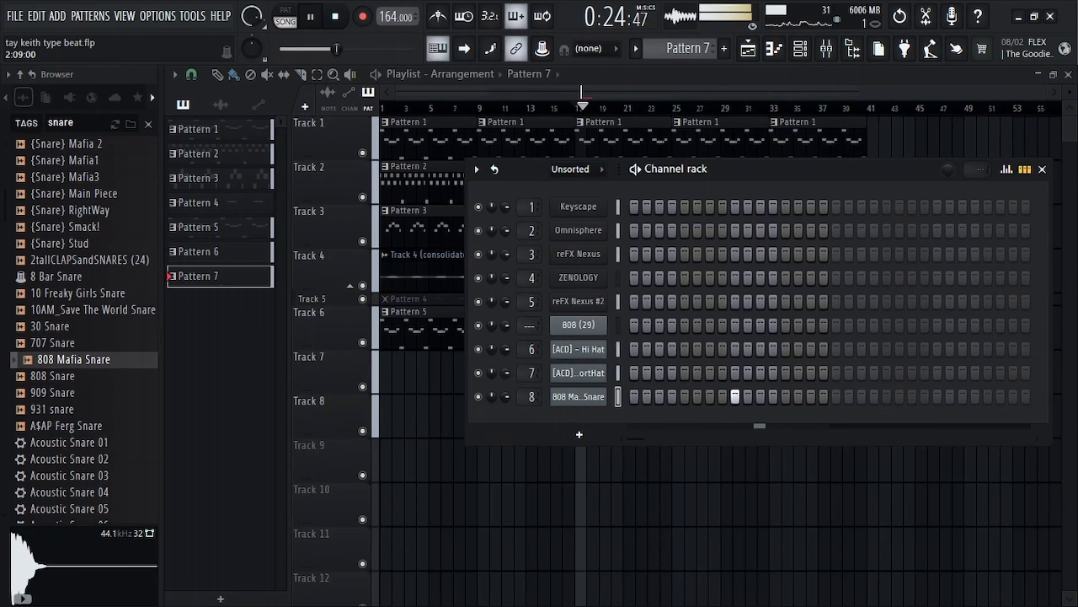
{"action": "left_click", "coordinate": [937, 396]}
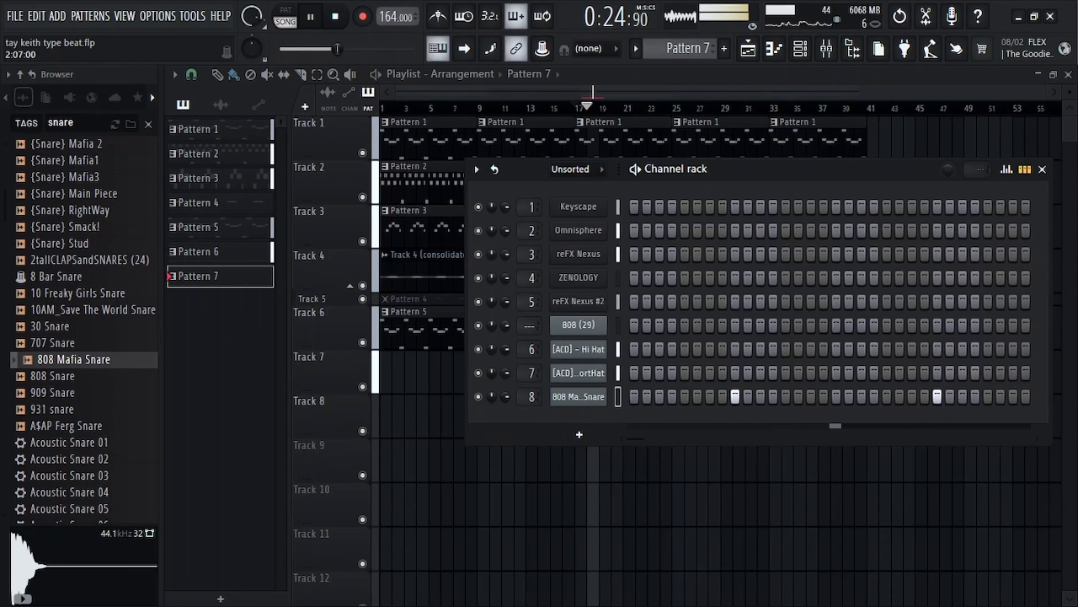
{"action": "right_click", "coordinate": [600, 397]}
{"action": "left_click", "coordinate": [641, 382]}
{"action": "key", "text": "ctrl+a"}
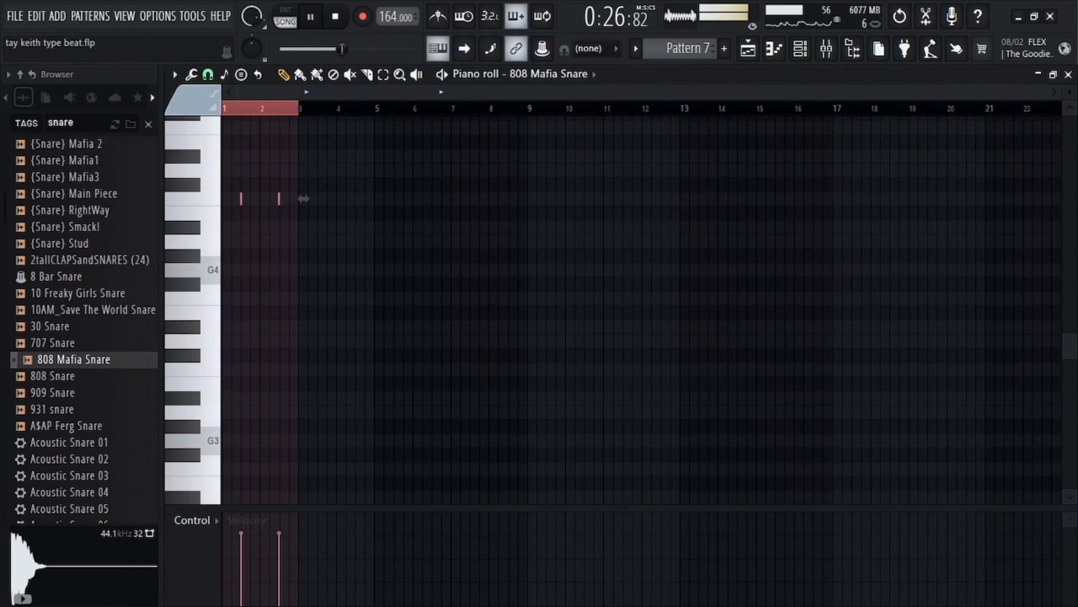
{"action": "key", "text": "ctrl+b"}
{"action": "key", "text": "ctrl+b"}
{"action": "key", "text": "ctrl+b"}
{"action": "key", "text": "ctrl+b"}
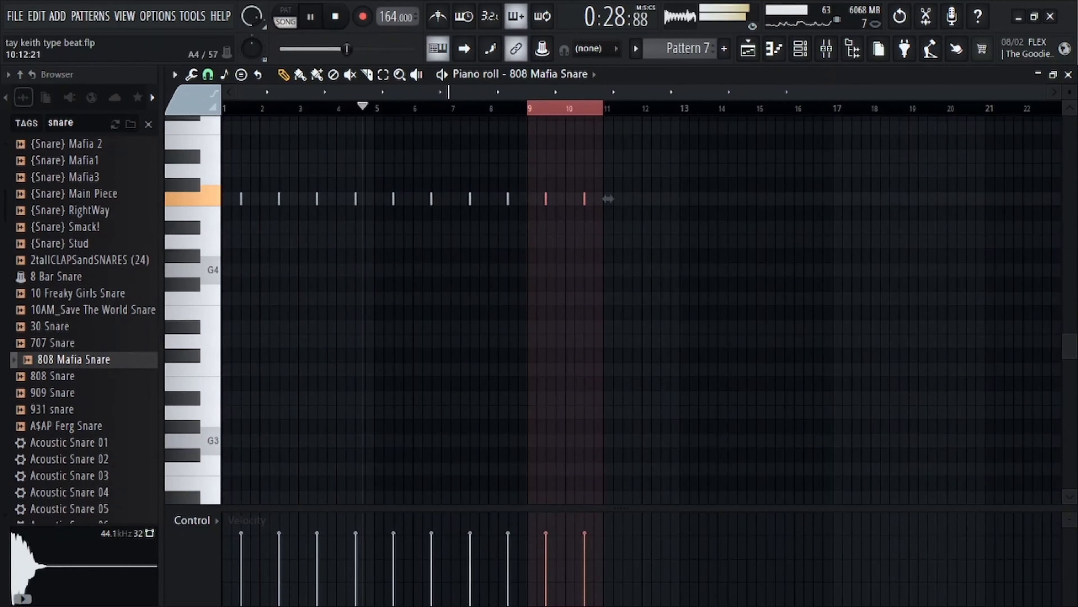
{"action": "key", "text": "ctrl+z"}
{"action": "key", "text": "ctrl+d"}
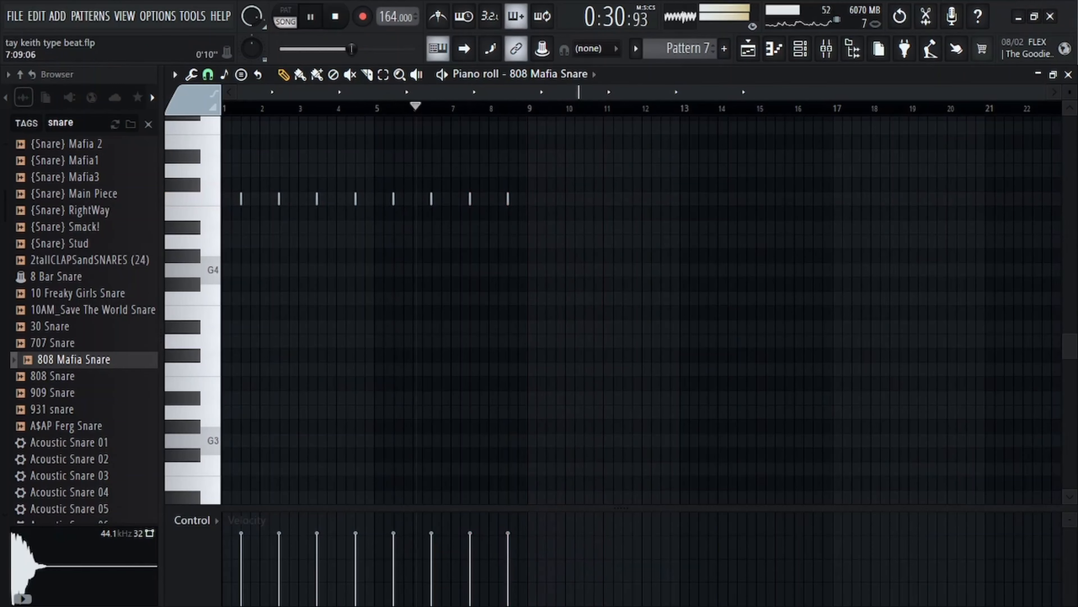
{"action": "left_click", "coordinate": [1068, 75]}
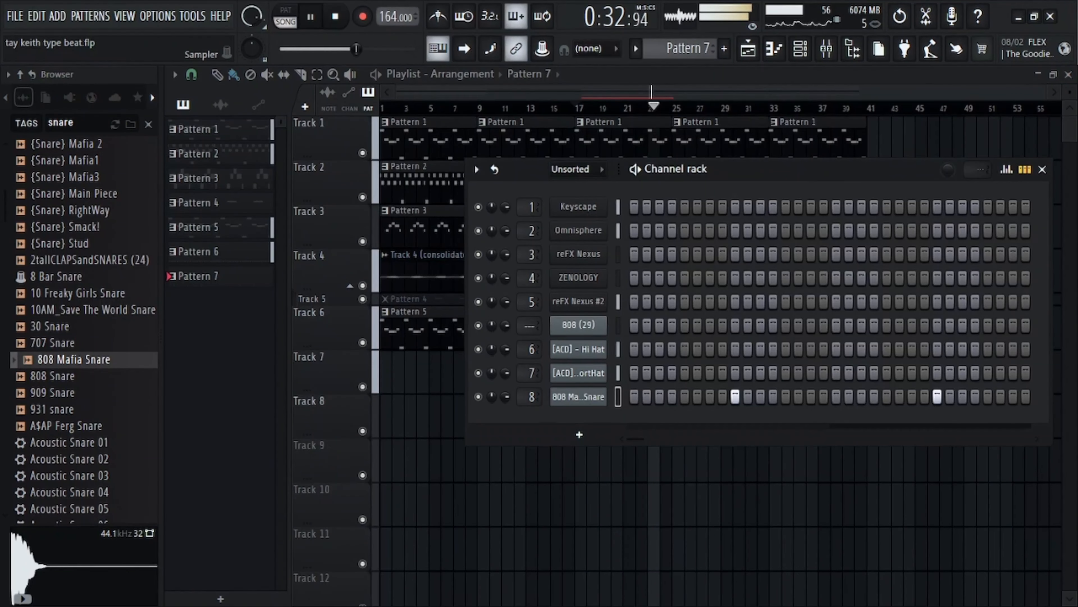
Add an extra 808 Mafia Snare note early in bar 8, ahead of that bar's main snare hit
{"action": "right_click", "coordinate": [600, 396]}
{"action": "left_click", "coordinate": [622, 383]}
{"action": "scroll", "coordinate": [767, 227], "scroll_direction": "up", "scroll_amount": 3}
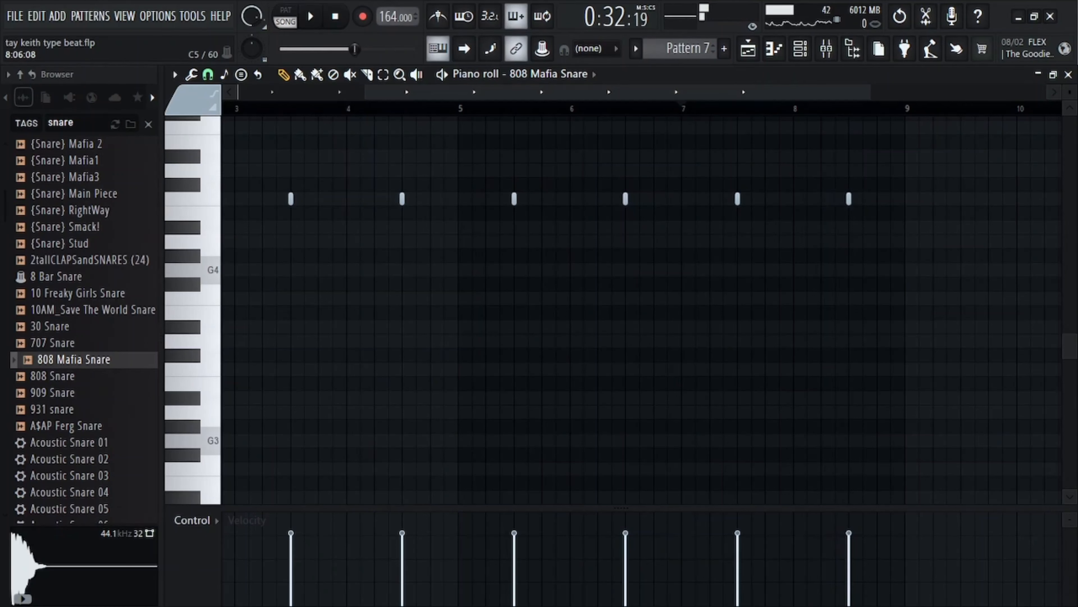
{"action": "left_click", "coordinate": [809, 199]}
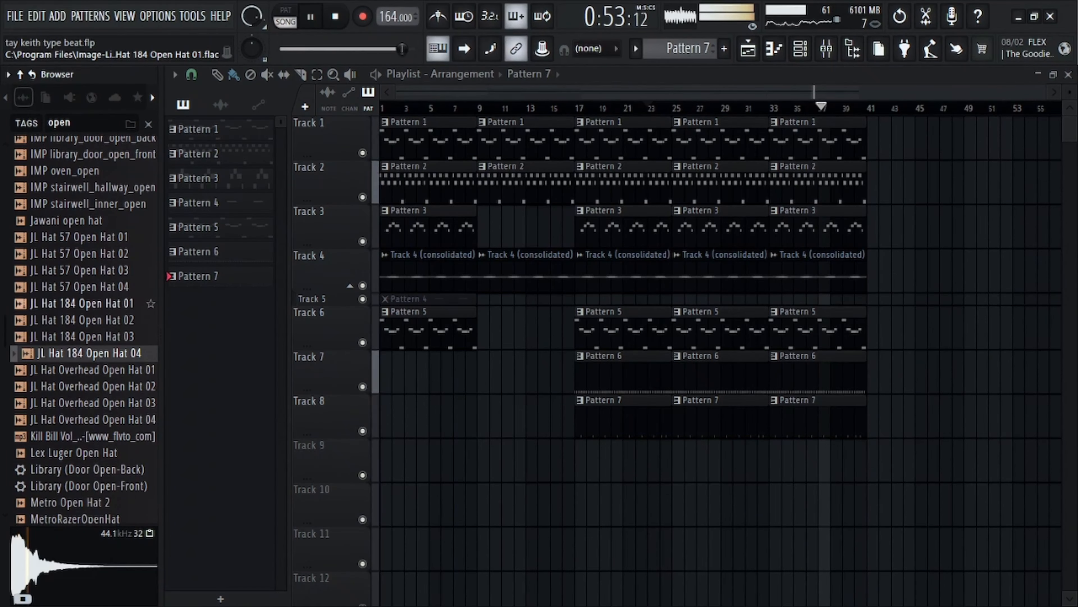
Audition the "open" search results, including IMP oven_open and hatopen2 17 hard, to find an open hat sound
{"action": "left_click", "coordinate": [97, 187]}
{"action": "left_click", "coordinate": [85, 171]}
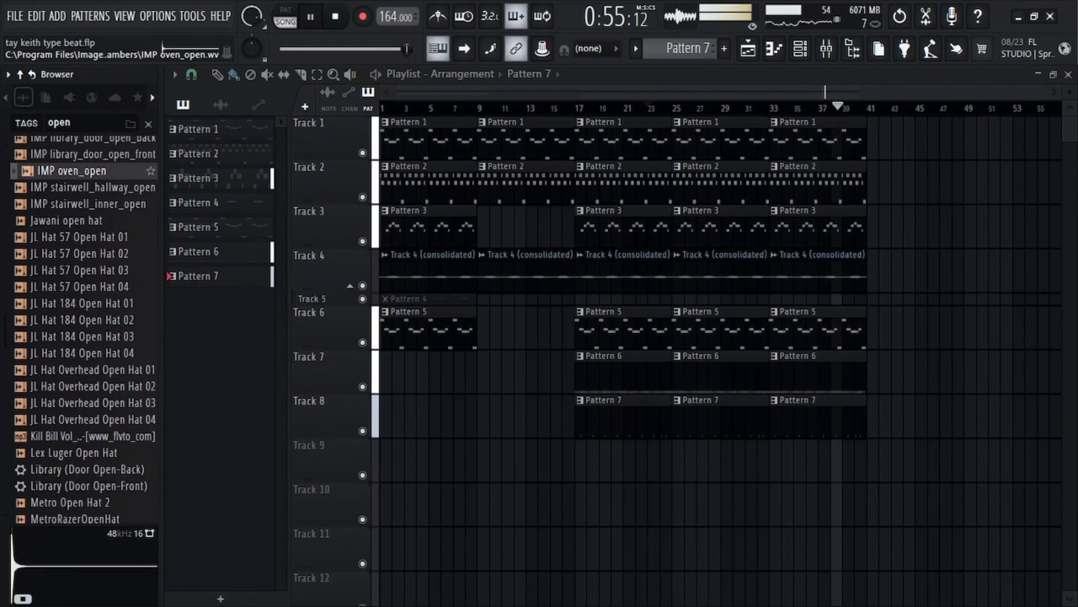
{"action": "scroll", "coordinate": [85, 204], "scroll_direction": "up", "scroll_amount": 6}
{"action": "left_click", "coordinate": [87, 220]}
{"action": "scroll", "coordinate": [85, 255], "scroll_direction": "up", "scroll_amount": 8}
{"action": "left_click", "coordinate": [81, 253]}
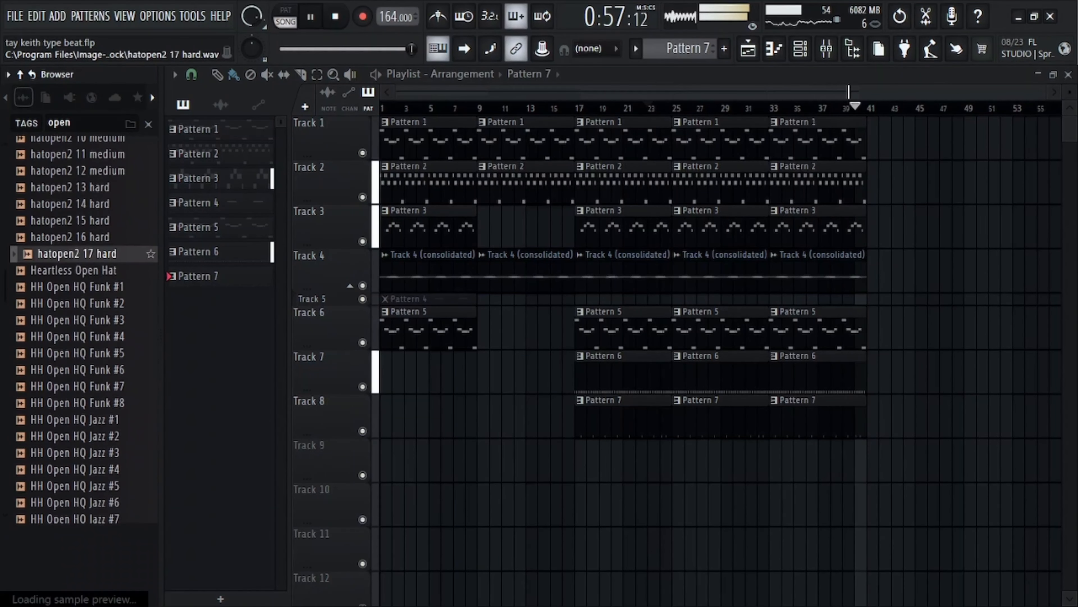
{"action": "left_click", "coordinate": [81, 204]}
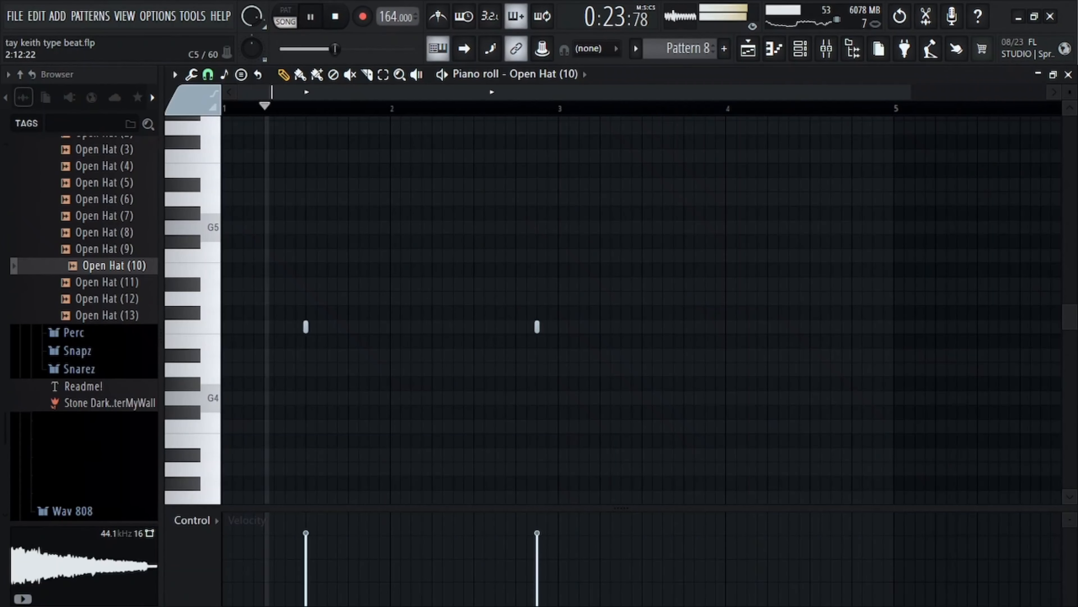
Move the second Open Hat (10) note earlier to step 13 of bar 2
{"action": "left_click_drag", "start_coordinate": [537, 327], "coordinate": [521, 326]}
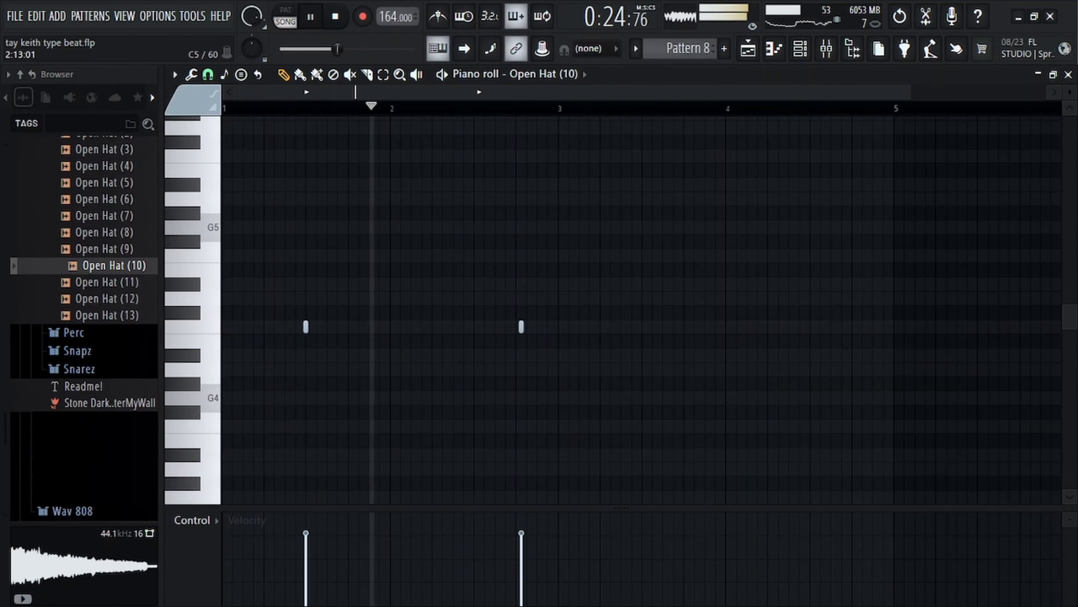
{"action": "right_click", "coordinate": [522, 327]}
{"action": "left_click", "coordinate": [516, 327]}
Duplicate the two-bar Open Hat (10) notes into bars 3 and 4 of Pattern 8
{"action": "scroll", "coordinate": [534, 298], "scroll_direction": "down", "scroll_amount": 1}
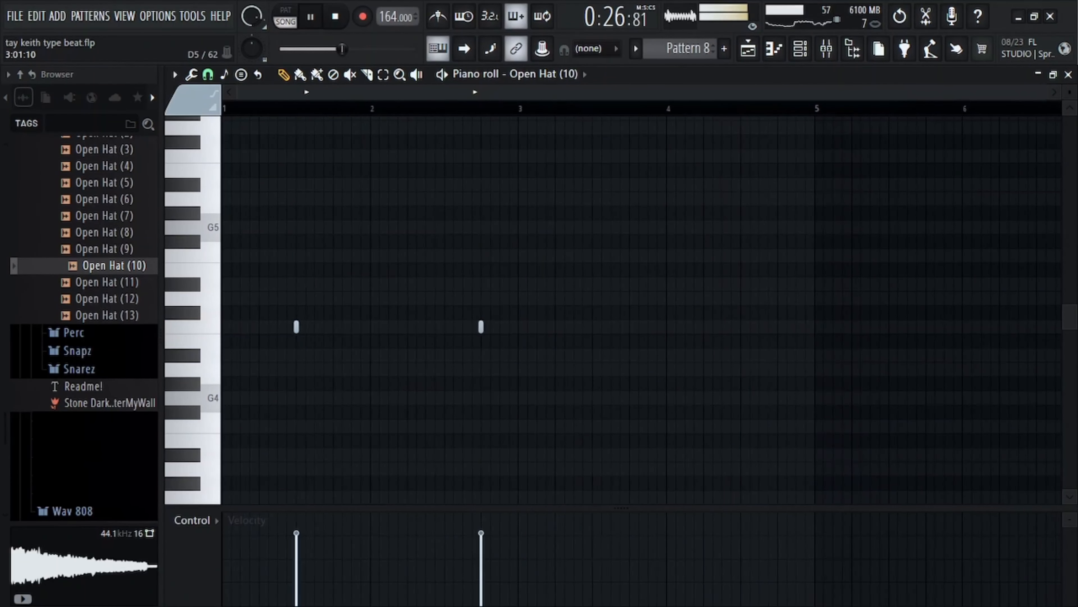
{"action": "key", "text": "ctrl+a"}
{"action": "key", "text": "ctrl+b"}
{"action": "scroll", "coordinate": [642, 310], "scroll_direction": "down", "scroll_amount": 1}
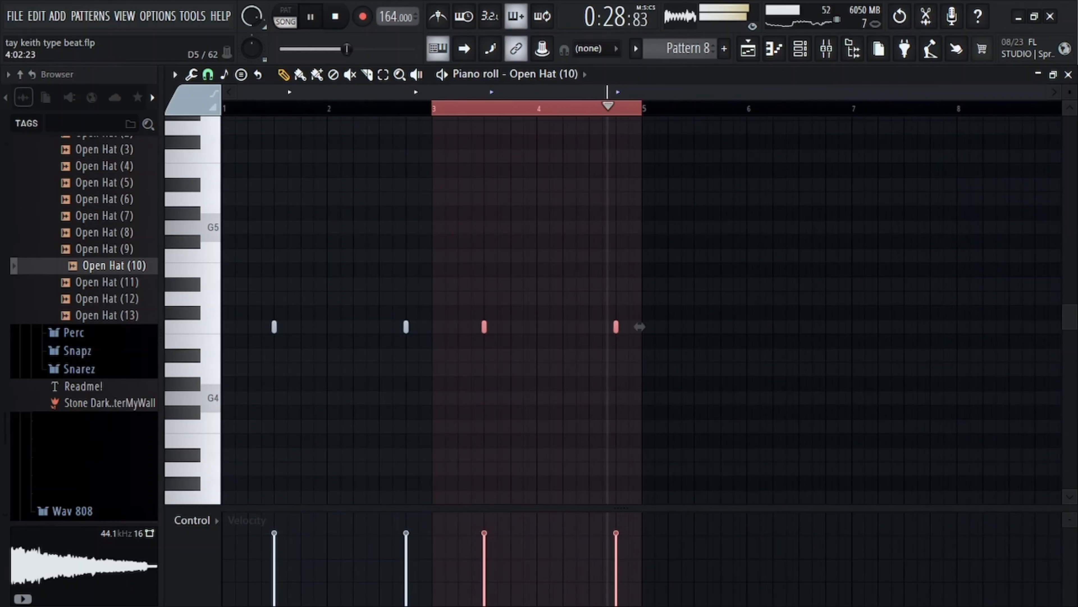
{"action": "left_click", "coordinate": [535, 341], "text": "ctrl"}
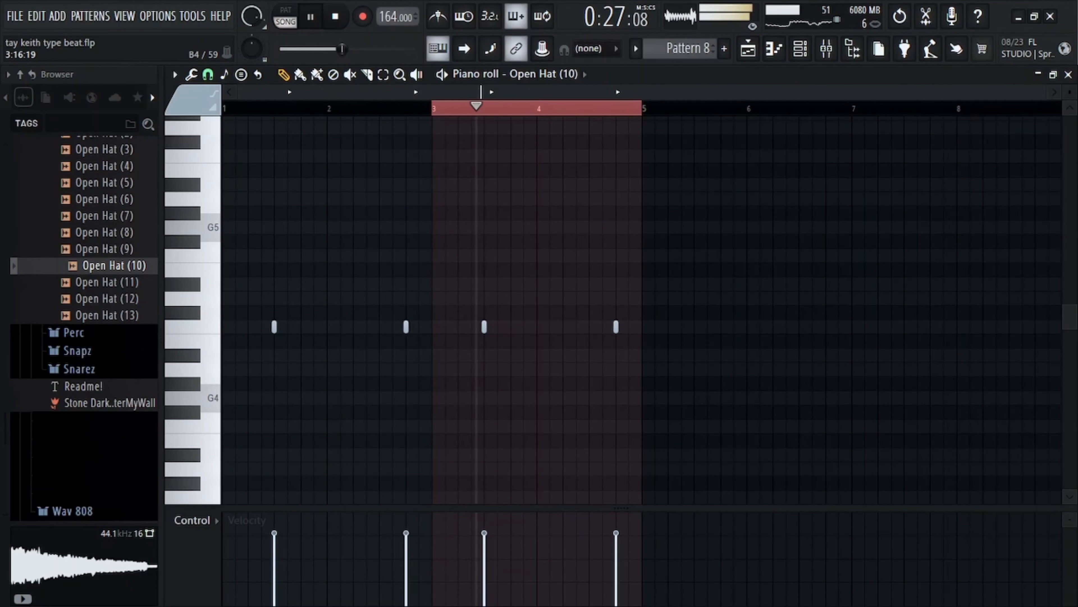
Duplicate the four-bar open hat notes into bars 5 to 8 and route the Open Hat (10) channel to mixer track 9
{"action": "left_click", "coordinate": [568, 242], "text": "ctrl"}
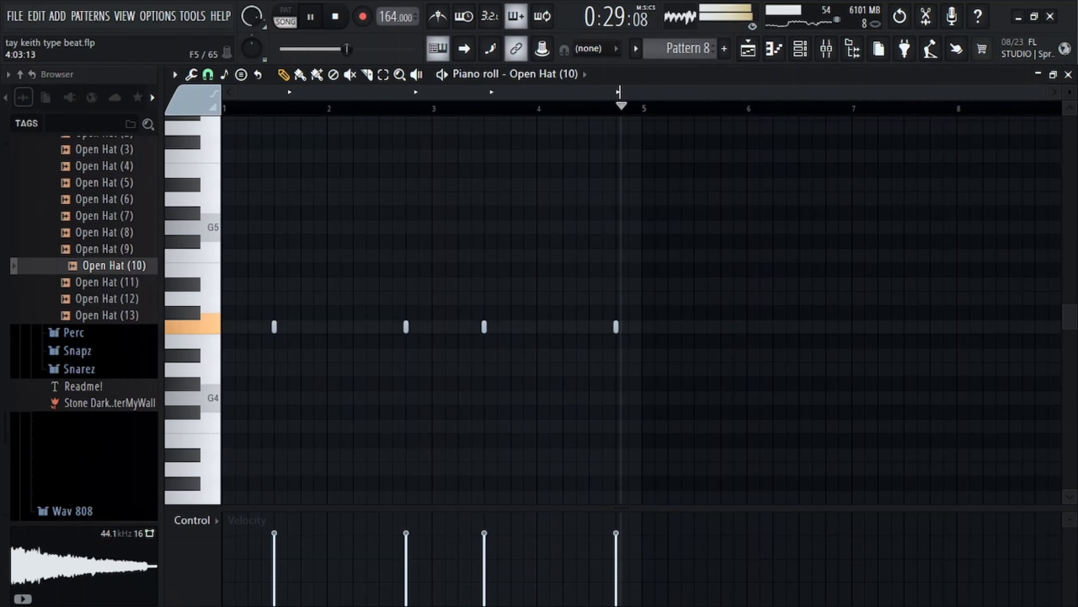
{"action": "key", "text": "ctrl+a"}
{"action": "key", "text": "ctrl+b"}
{"action": "scroll", "coordinate": [806, 327], "scroll_direction": "down", "scroll_amount": 1}
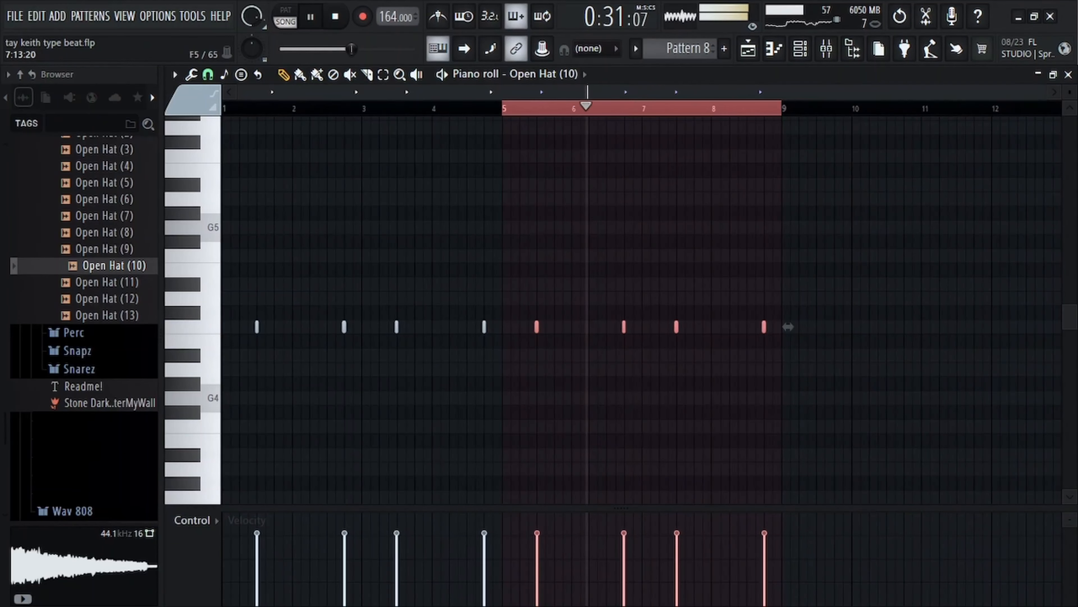
{"action": "left_click", "coordinate": [1068, 75]}
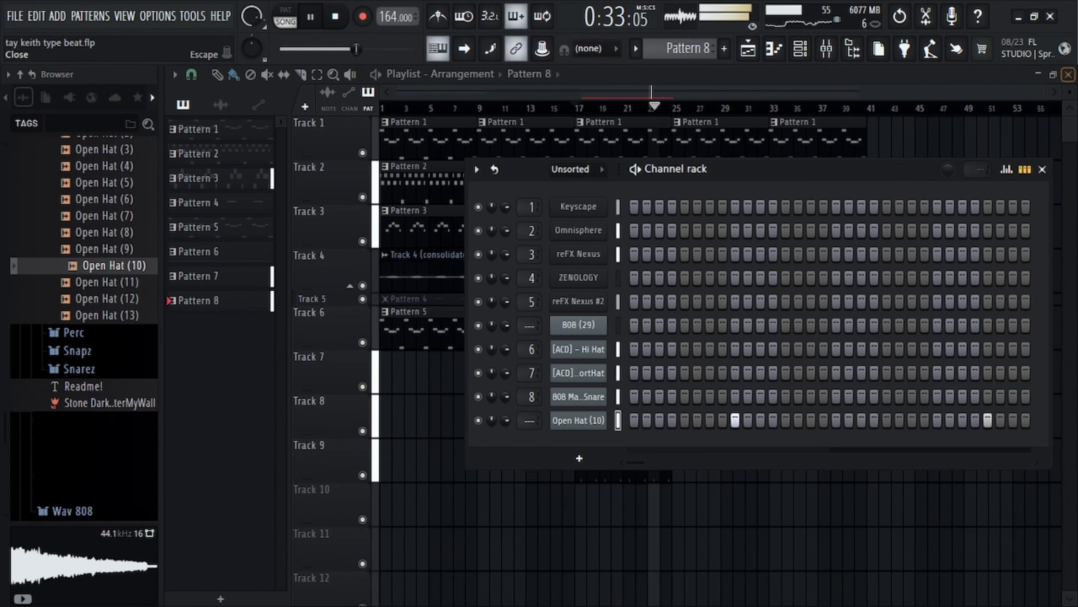
{"action": "left_click_drag", "start_coordinate": [530, 420], "coordinate": [530, 416]}
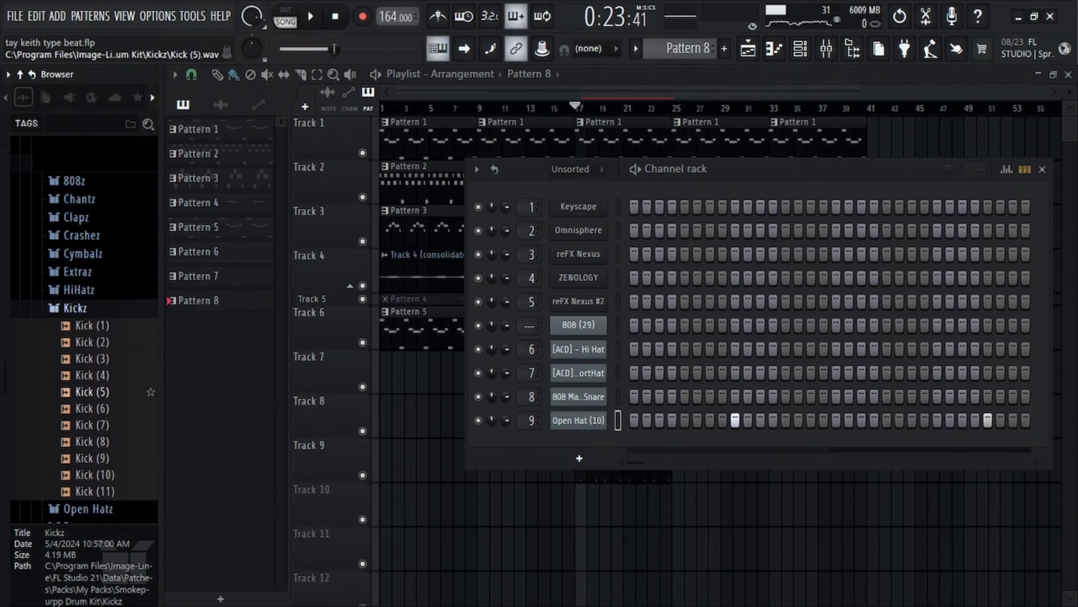
Audition Kick (5) from the Kickz folder and load it into a new channel
{"action": "left_click", "coordinate": [92, 392]}
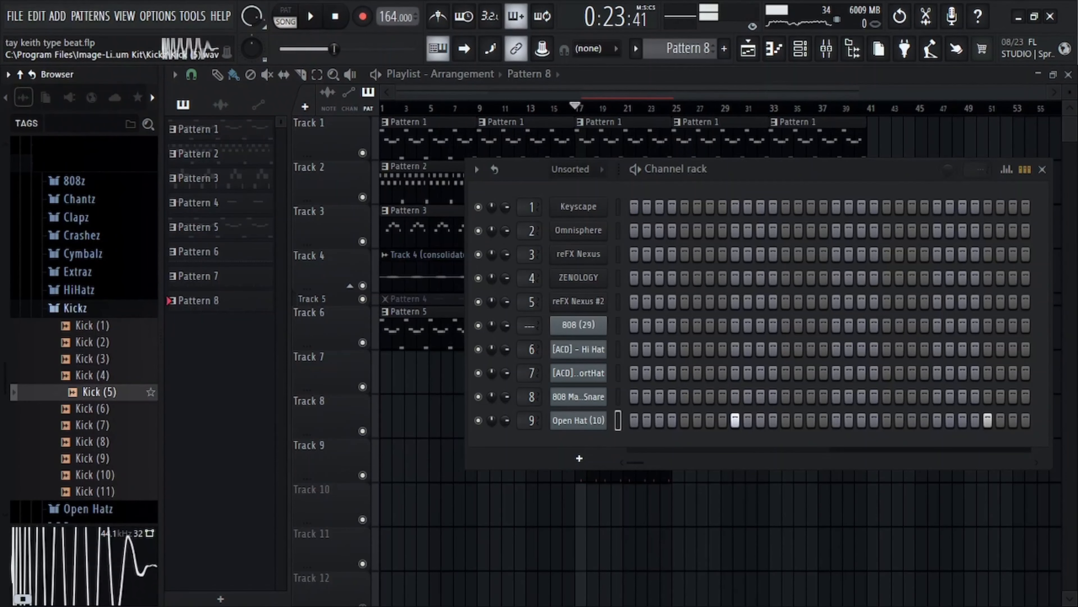
{"action": "right_click", "coordinate": [93, 391]}
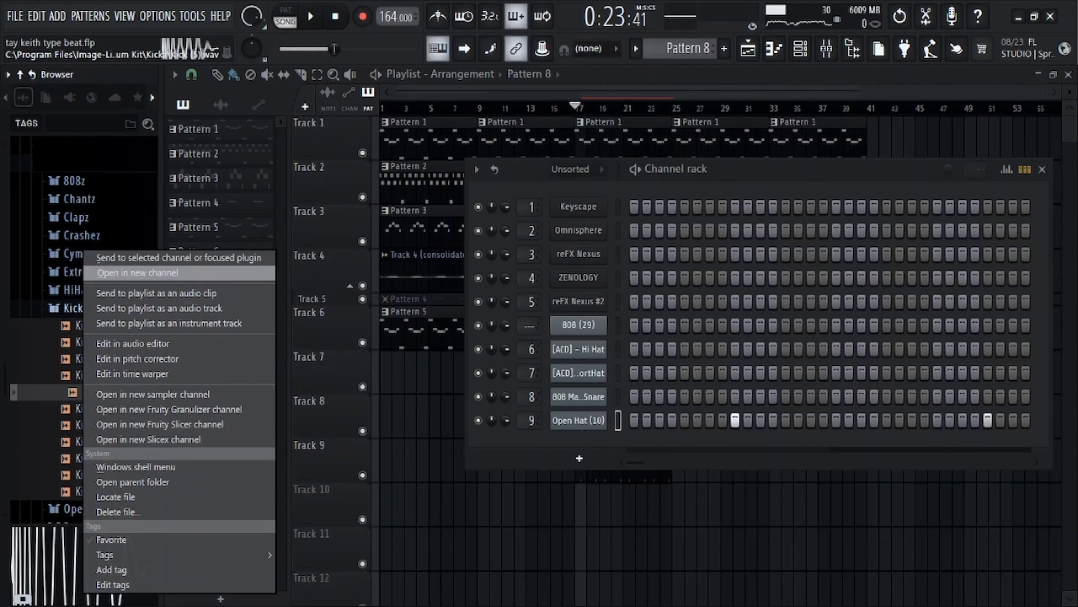
{"action": "left_click", "coordinate": [128, 272]}
{"action": "left_click", "coordinate": [649, 189]}
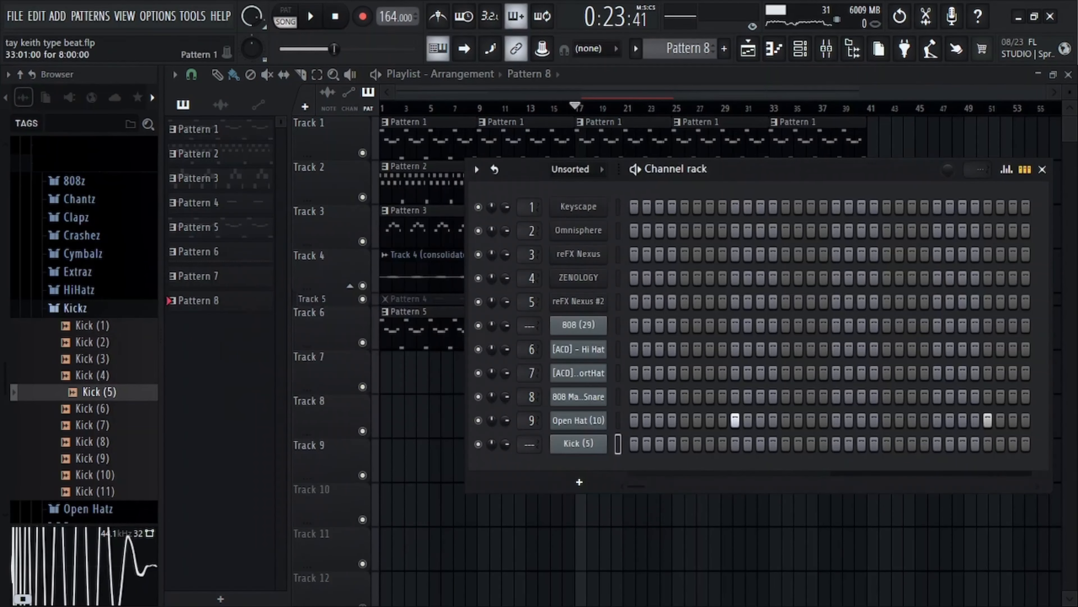
Create Pattern 9, program Kick (5) hits on steps 1, 7, 13 and 15, and play them with the beat
{"action": "key", "text": "F4"}
{"action": "left_click", "coordinate": [811, 444]}
{"action": "key", "text": "space"}
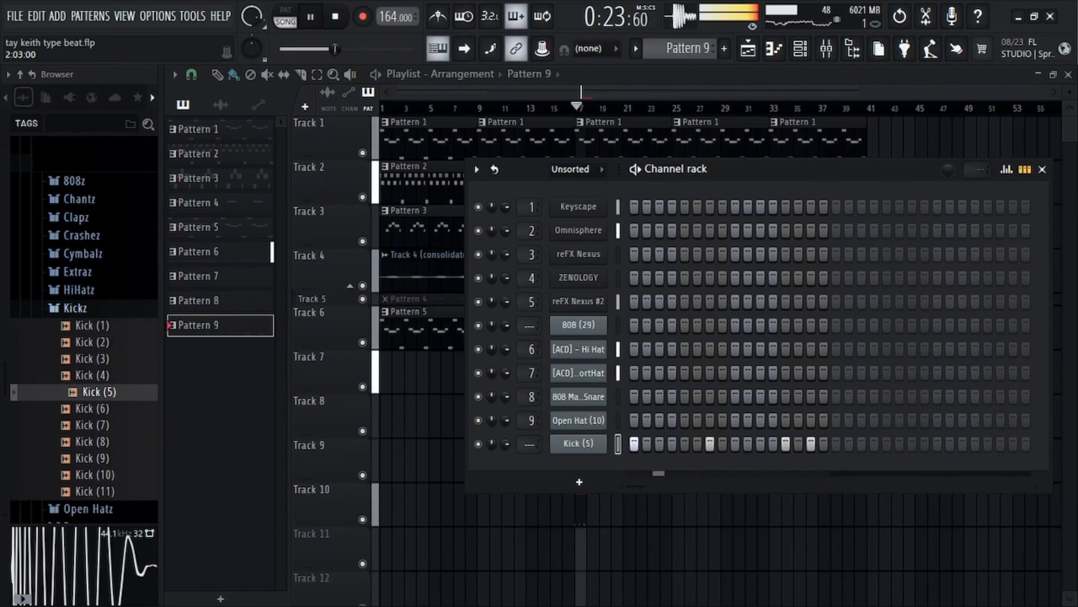
{"action": "key", "text": "space"}
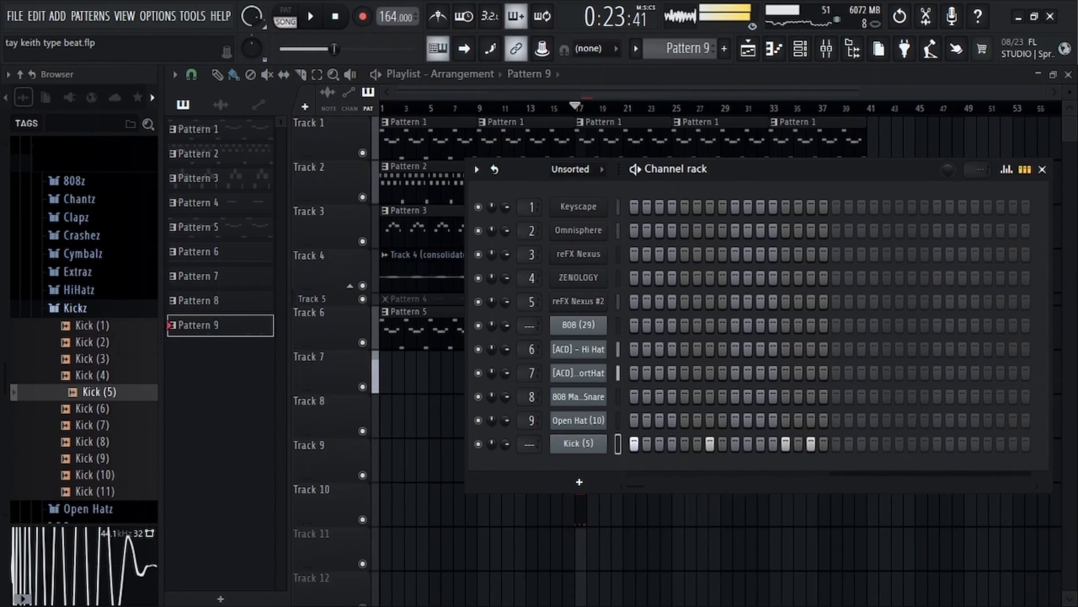
Add Kick (5) notes on steps 5 and 13 of bar 2 in the piano roll, checking them during playback
{"action": "right_click", "coordinate": [603, 443]}
{"action": "left_click", "coordinate": [628, 378]}
{"action": "key", "text": "space"}
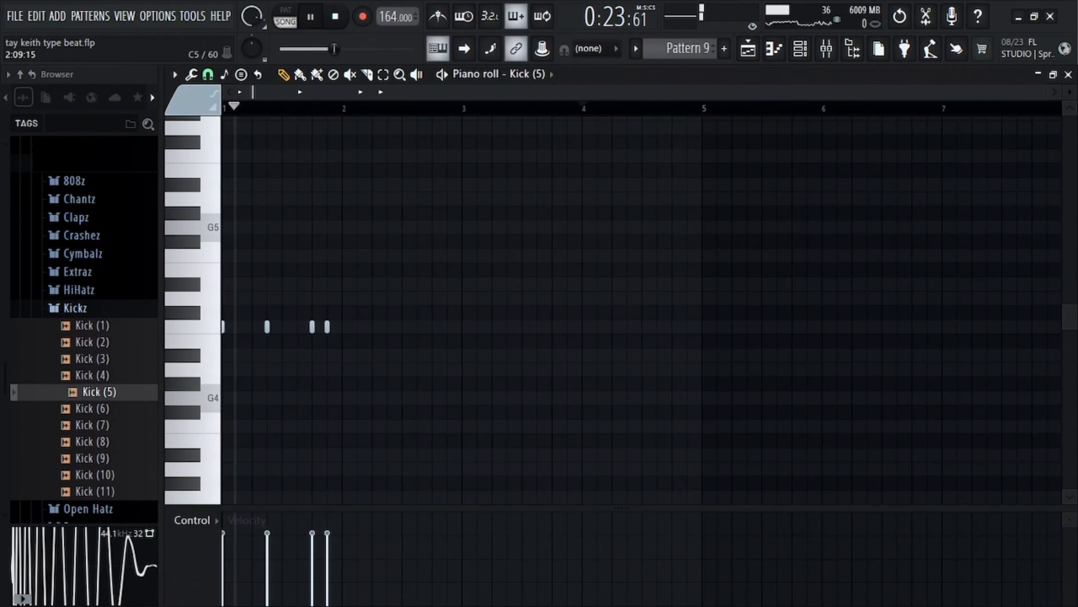
{"action": "left_click", "coordinate": [374, 327]}
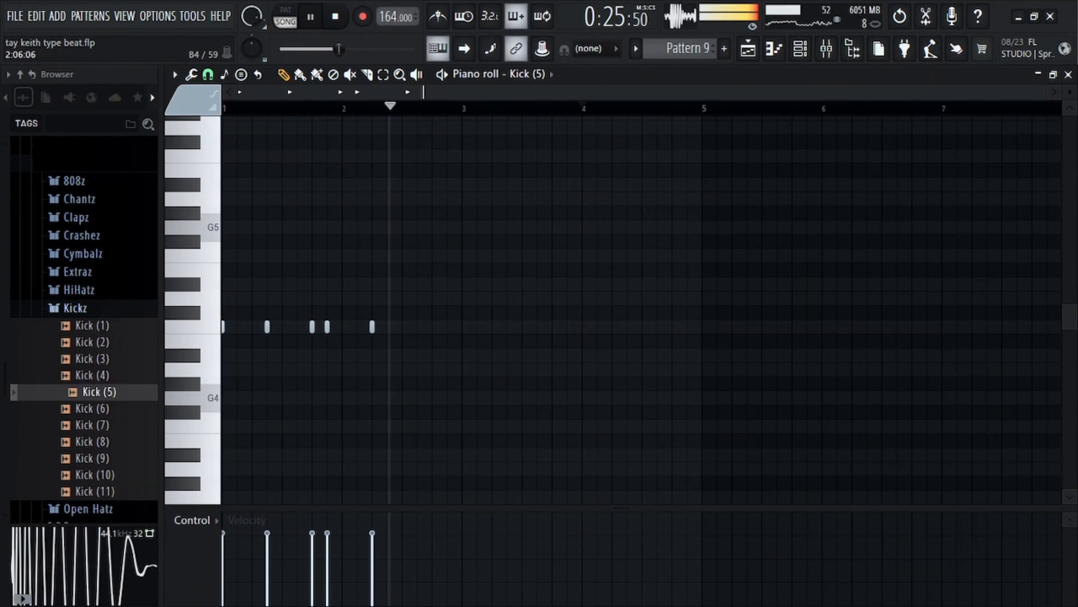
{"action": "key", "text": "space"}
{"action": "left_click", "coordinate": [432, 327]}
{"action": "key", "text": "space"}
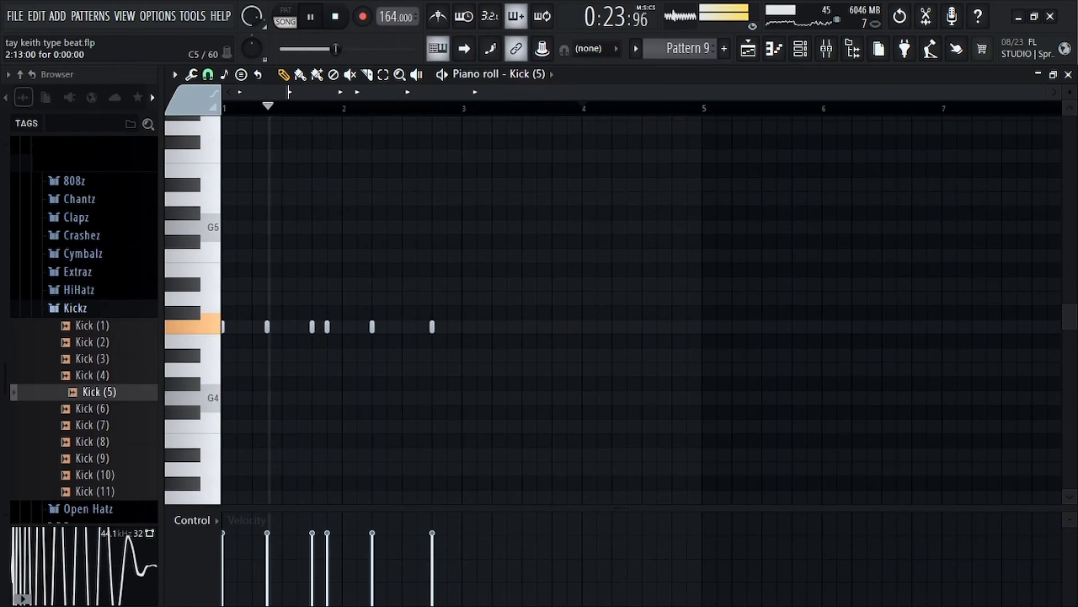
Duplicate the two-bar kick notes into bars 3 and 4 and listen to the rhythm
{"action": "key", "text": "ctrl+a"}
{"action": "key", "text": "ctrl+b"}
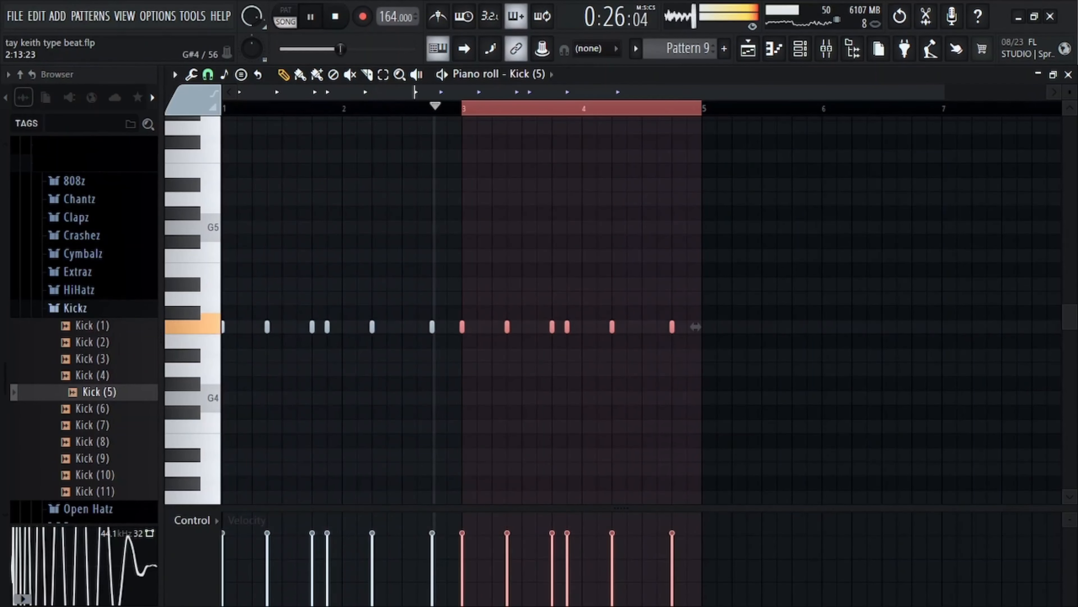
{"action": "key", "text": "space"}
{"action": "key", "text": "space"}
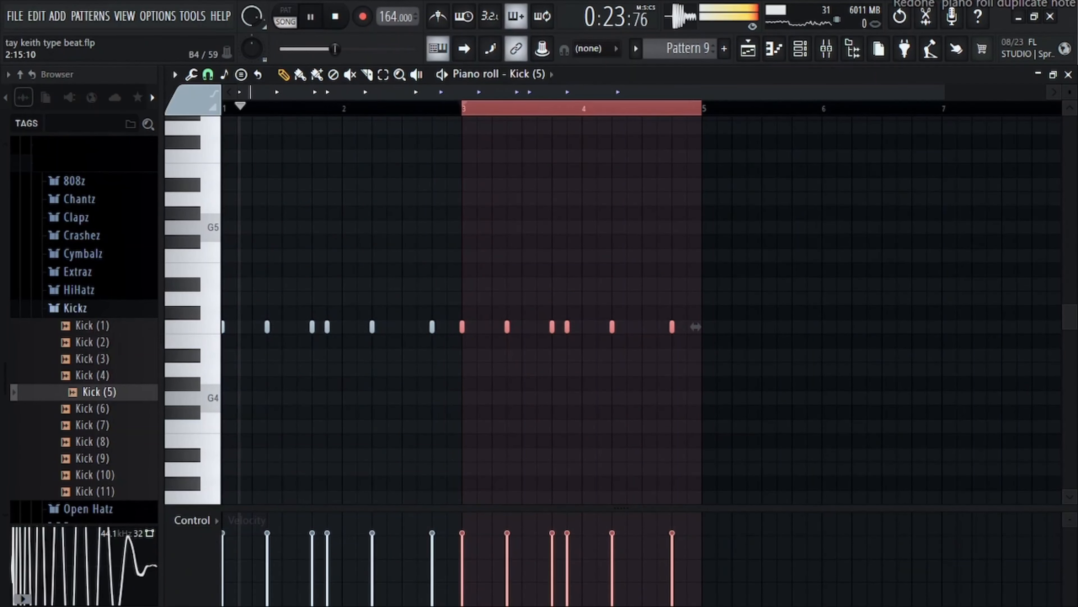
Move the last kick note of bars 2 and 4 two steps earlier, to step 11
{"action": "scroll", "coordinate": [432, 326], "scroll_direction": "up", "scroll_amount": 2}
{"action": "left_click_drag", "start_coordinate": [441, 327], "coordinate": [414, 327]}
{"action": "left_click_drag", "start_coordinate": [889, 327], "coordinate": [861, 327]}
Duplicate the revised two-bar kick notes through bars 5 to 8 and close the piano roll
{"action": "key", "text": "ctrl+b"}
{"action": "scroll", "coordinate": [717, 326], "scroll_direction": "down", "scroll_amount": 3}
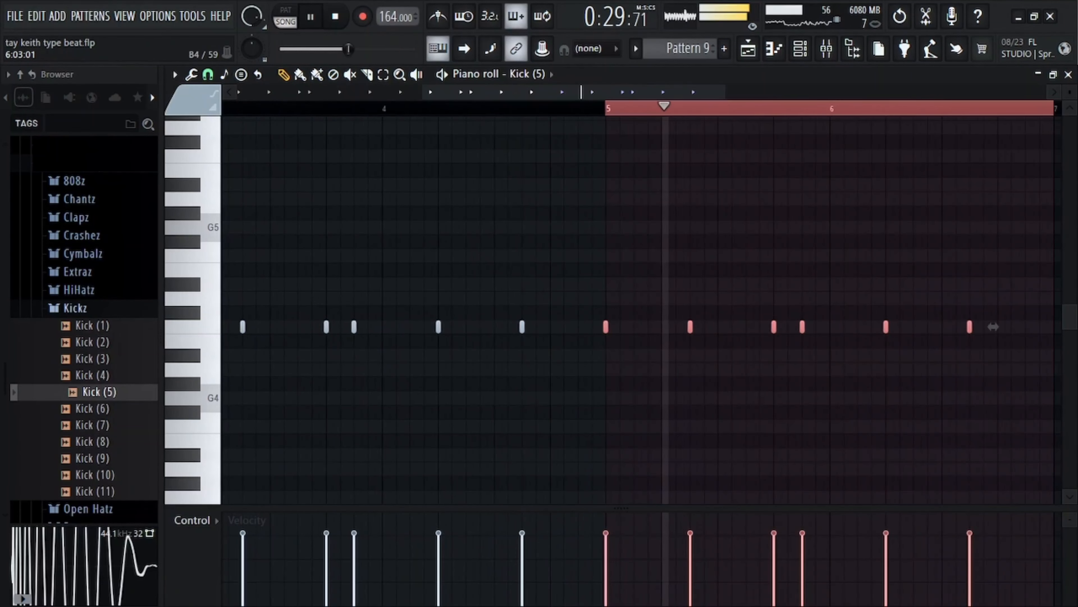
{"action": "key", "text": "ctrl+b"}
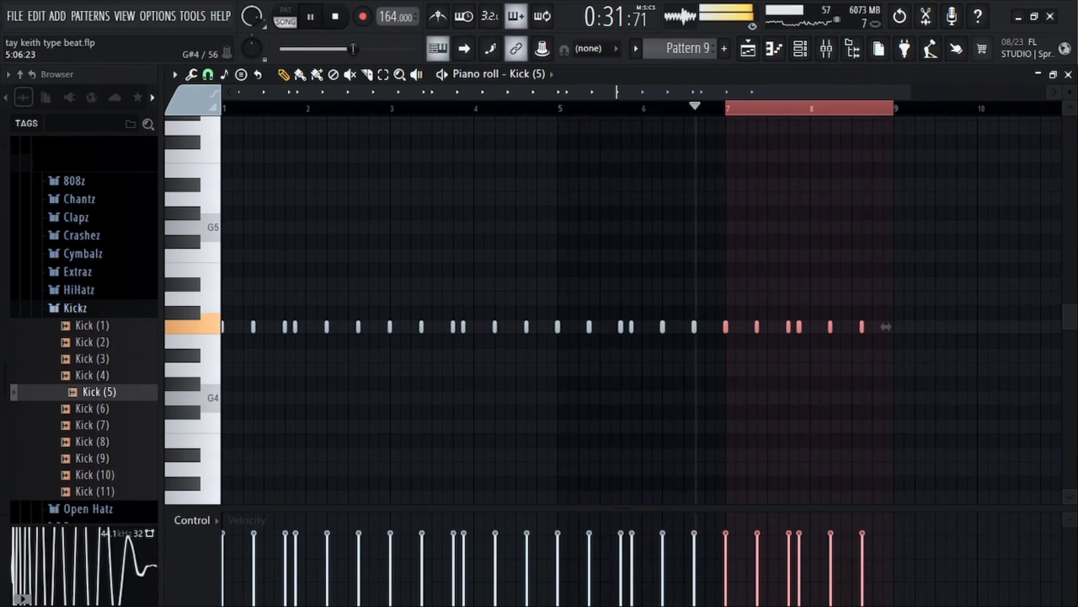
{"action": "scroll", "coordinate": [718, 327], "scroll_direction": "down", "scroll_amount": 2}
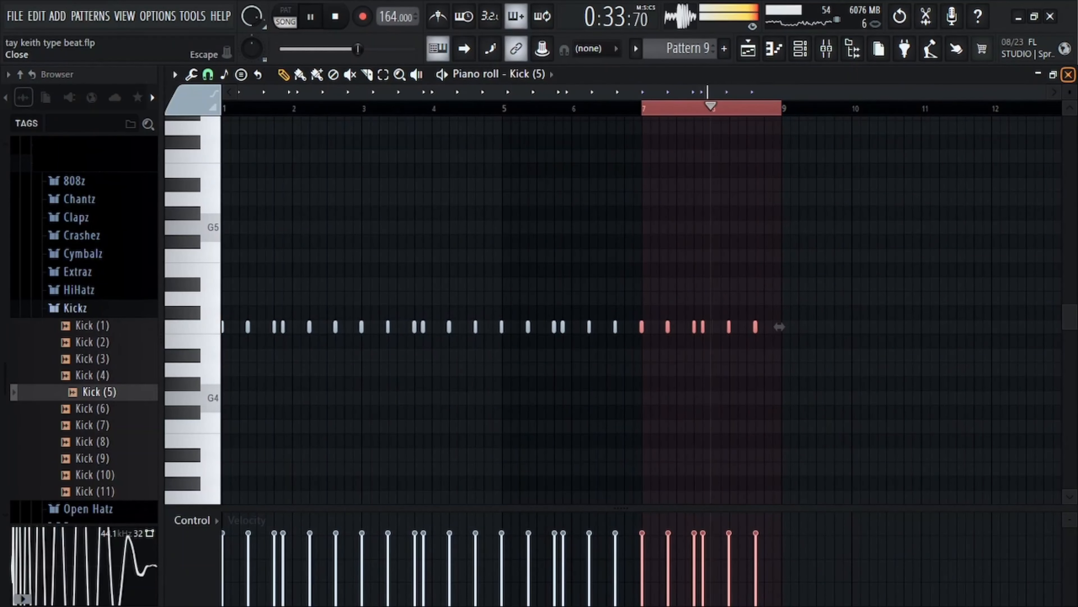
{"action": "left_click", "coordinate": [1068, 74]}
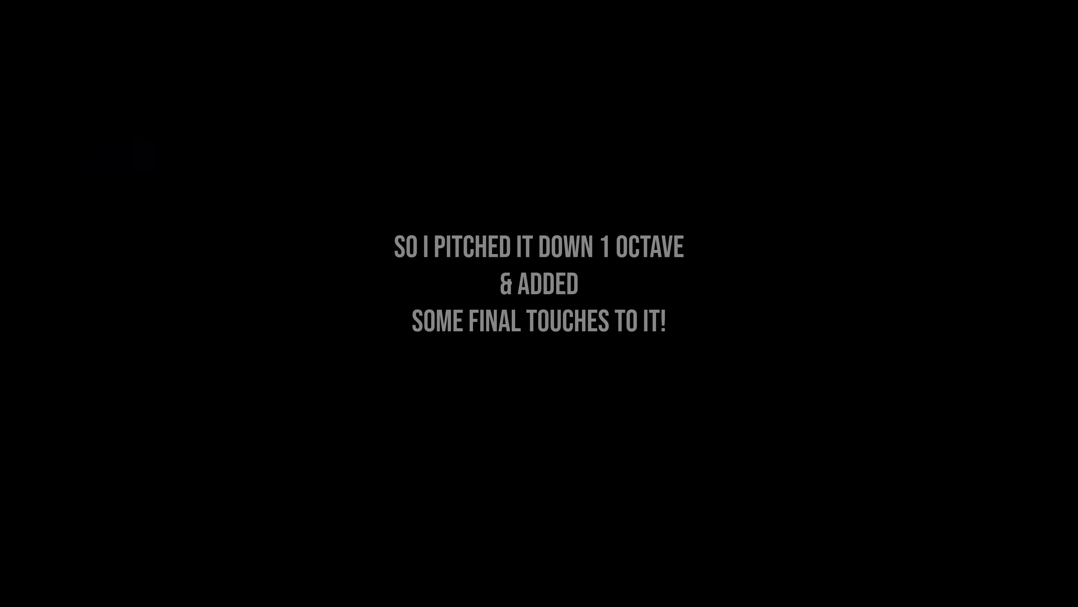